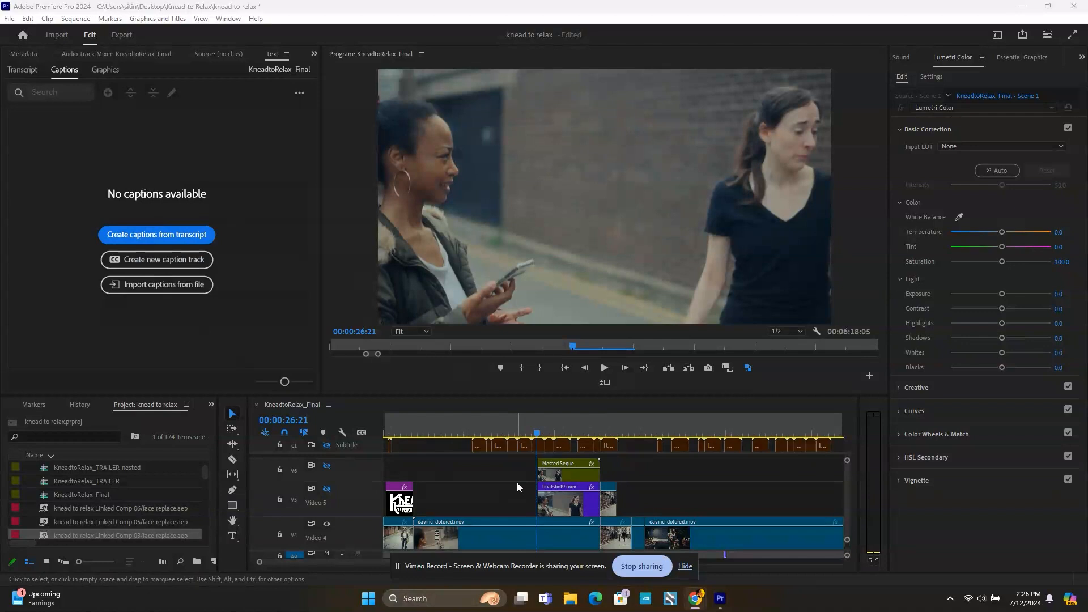
Enlarge the Program monitor and play the two women's street scene from 00:00:26:21, returning the playhead to 00:00:27:04.
left_click_drag(888, 226, 935, 227)
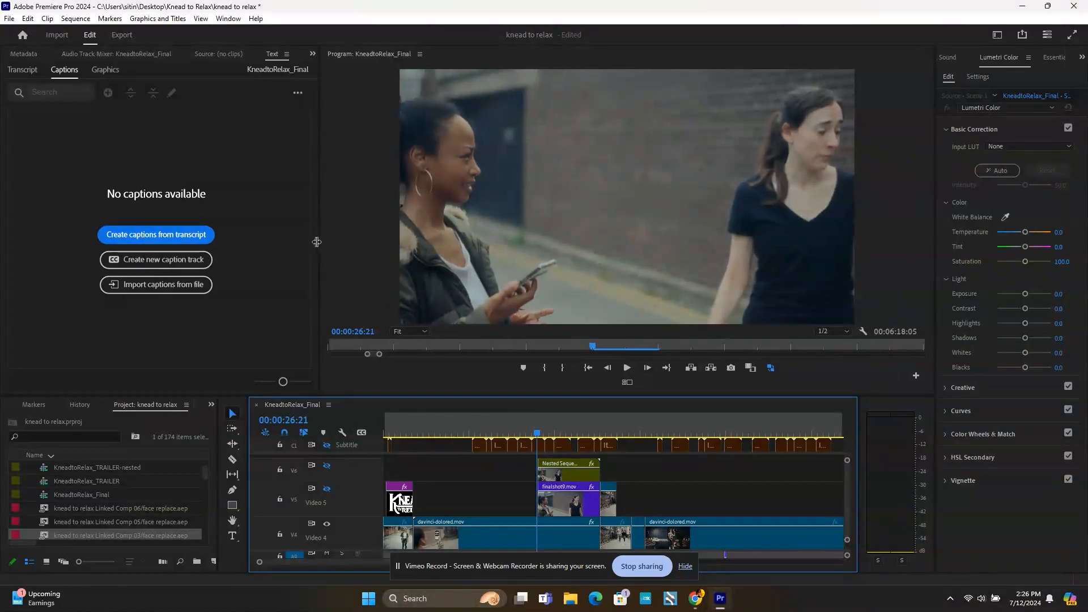
left_click_drag(321, 242, 242, 242)
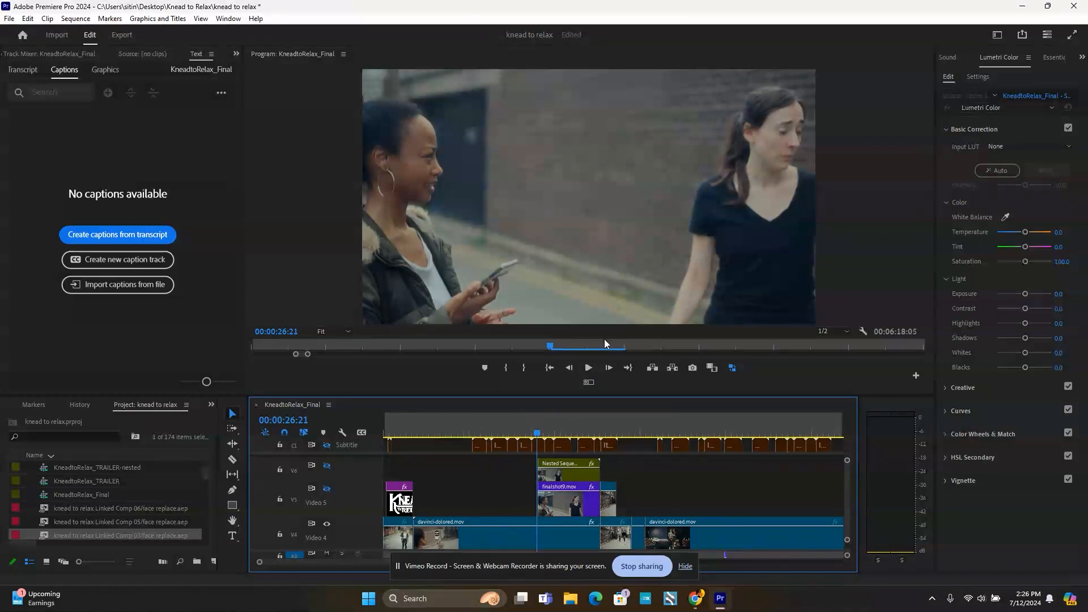
left_click(591, 368)
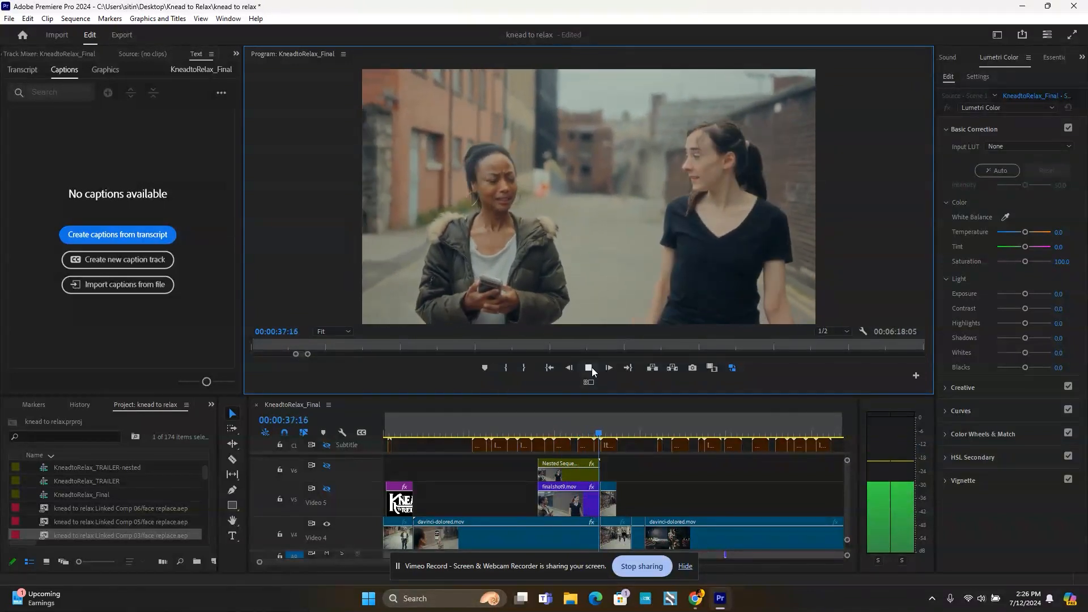
left_click(539, 428)
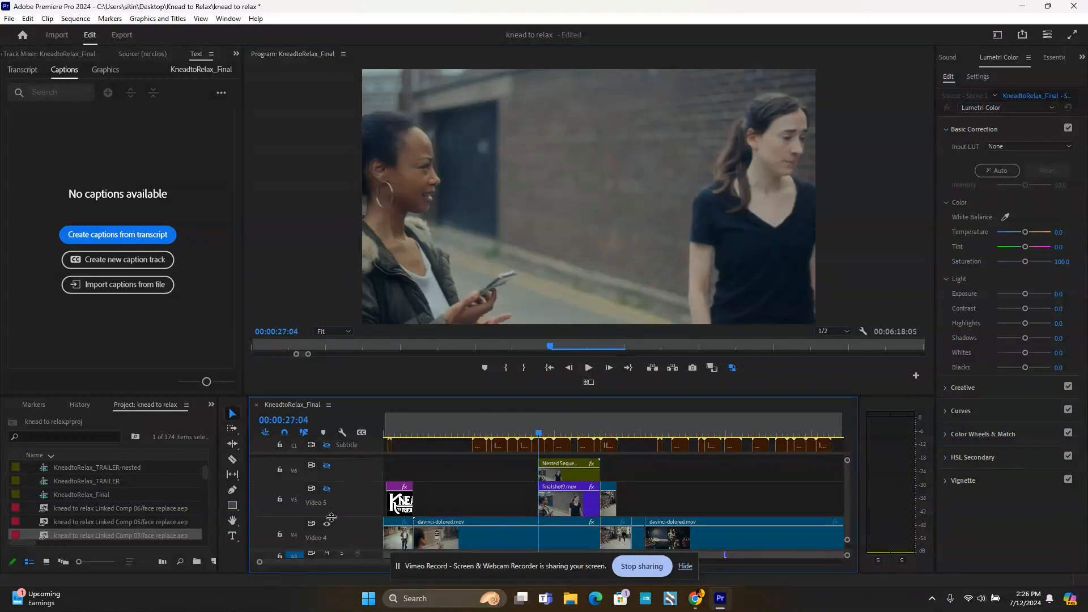
Turn on the nested sequence's video track with Video 4 hidden, play that version of the shot, and hide the track again.
left_click(326, 466)
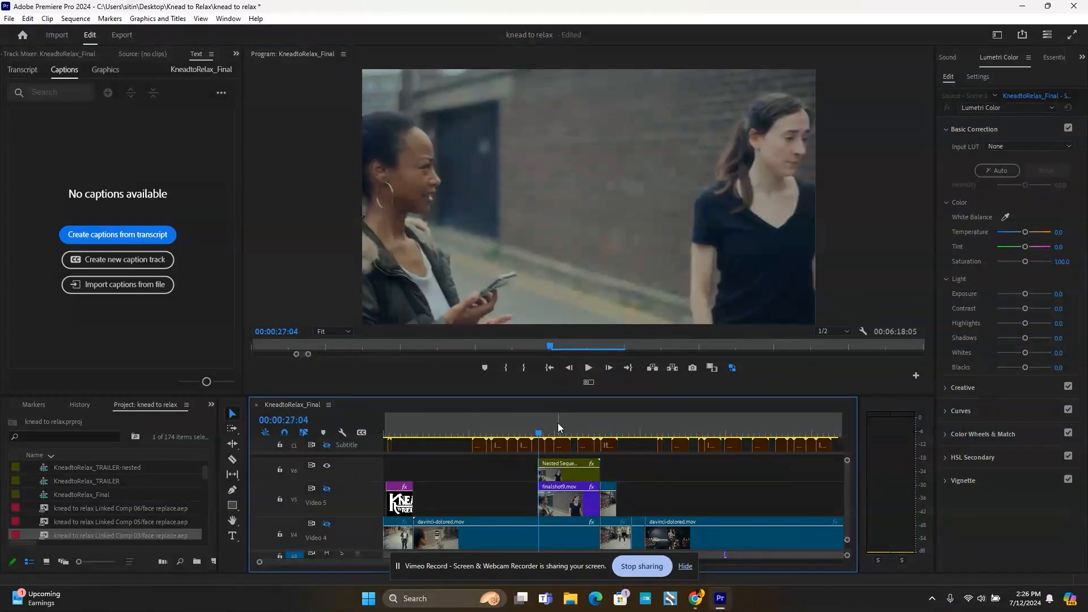
left_click(590, 369)
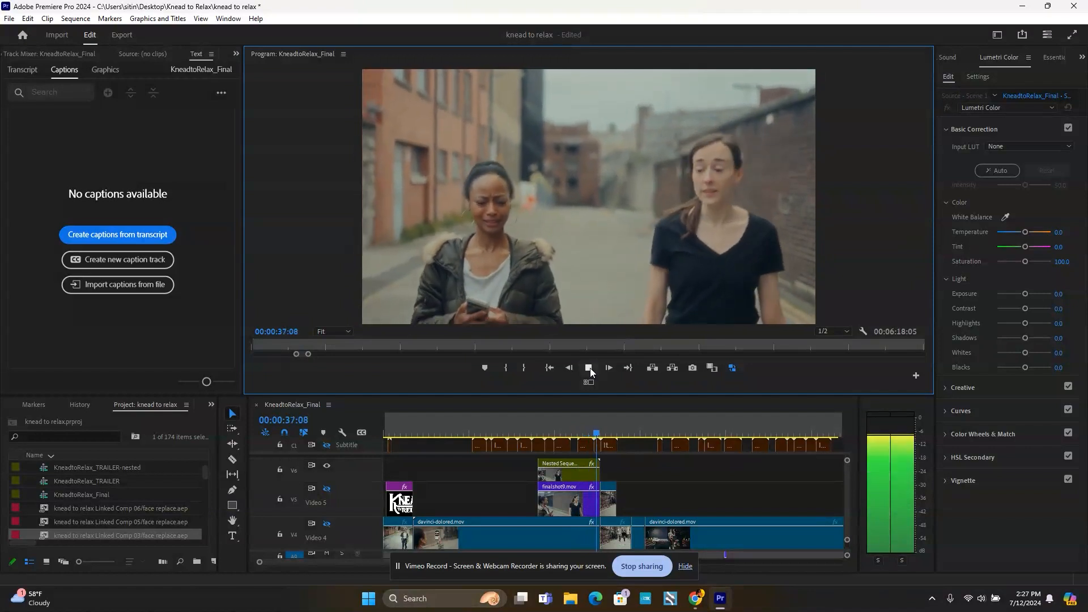
left_click(590, 369)
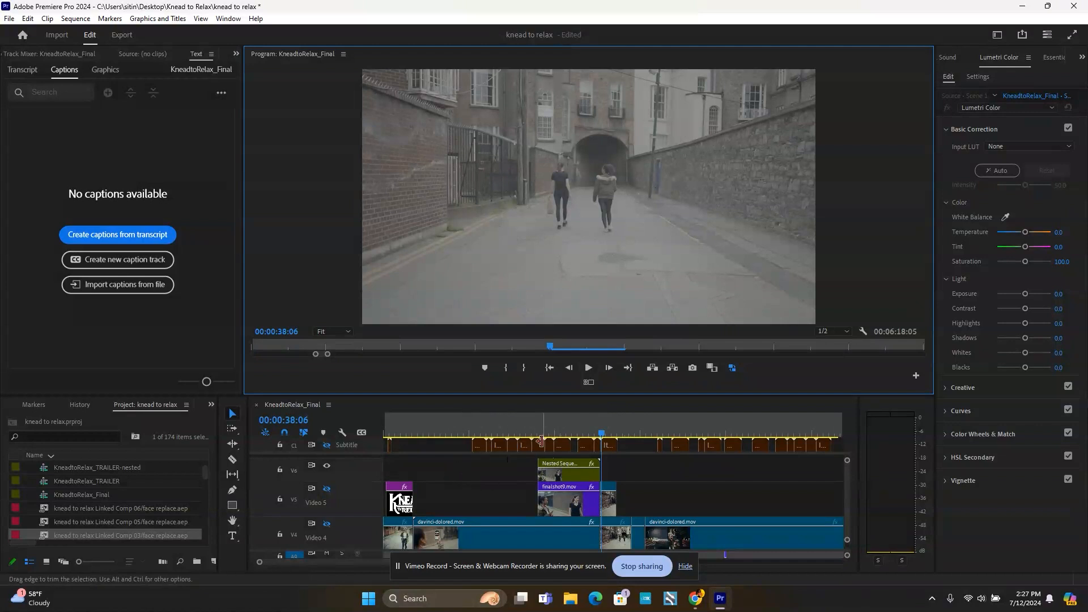
left_click(328, 466)
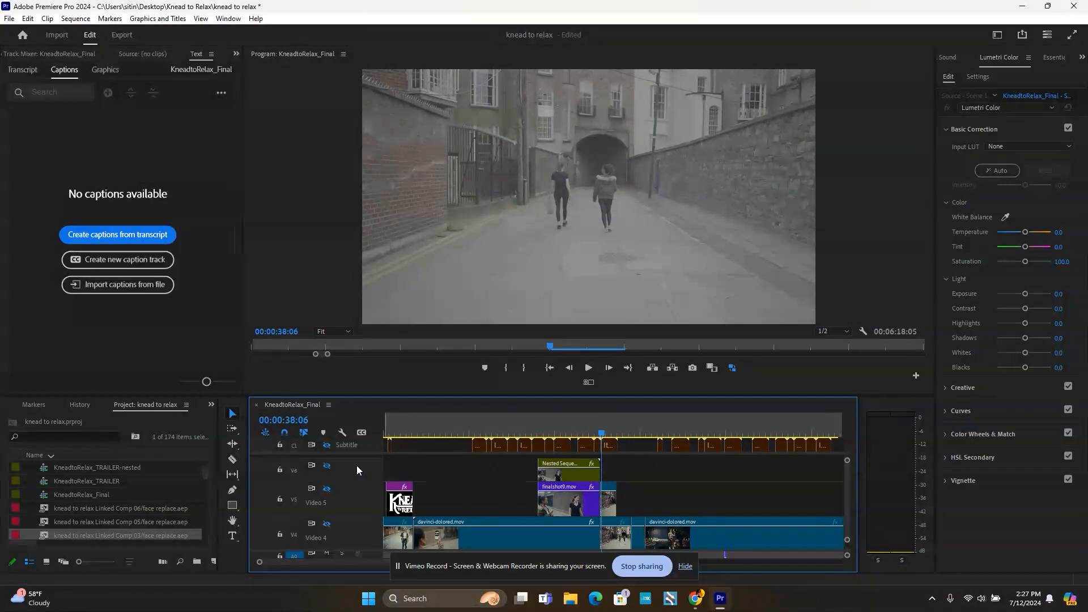
Inspect the finalshot9.mov clip and open the davinci-dolored.mov clip on Video 4 in the Source monitor.
left_click(533, 470)
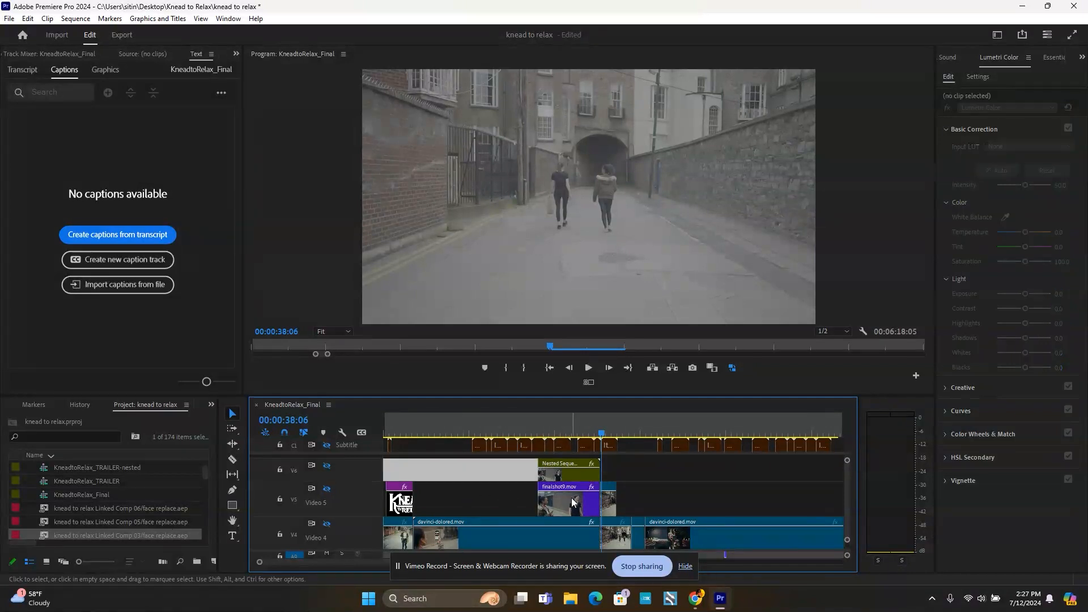
left_click(572, 502)
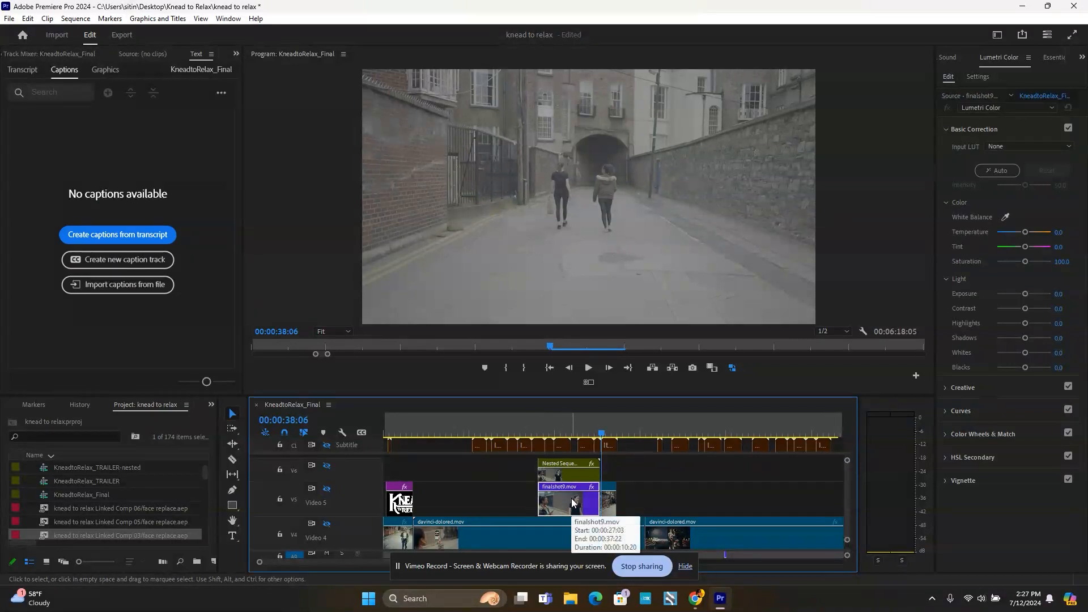
double_click(545, 536)
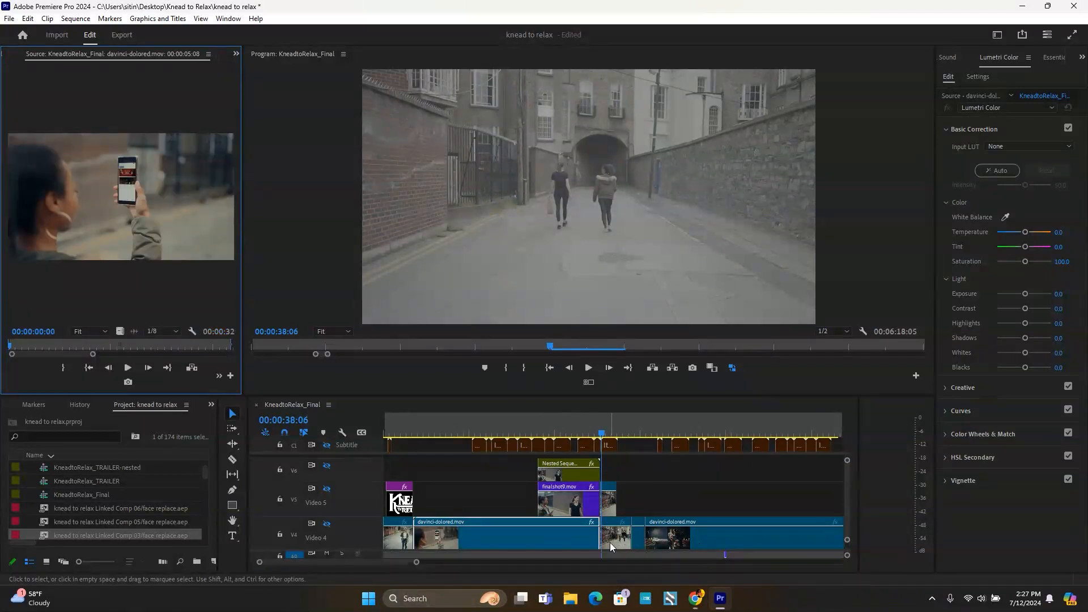
Find the davinci-dolored.mov clip on Video 1 beyond the end of the edit and scrub through it to 00:07:08:14.
left_click_drag(375, 562, 541, 565)
left_click(763, 425)
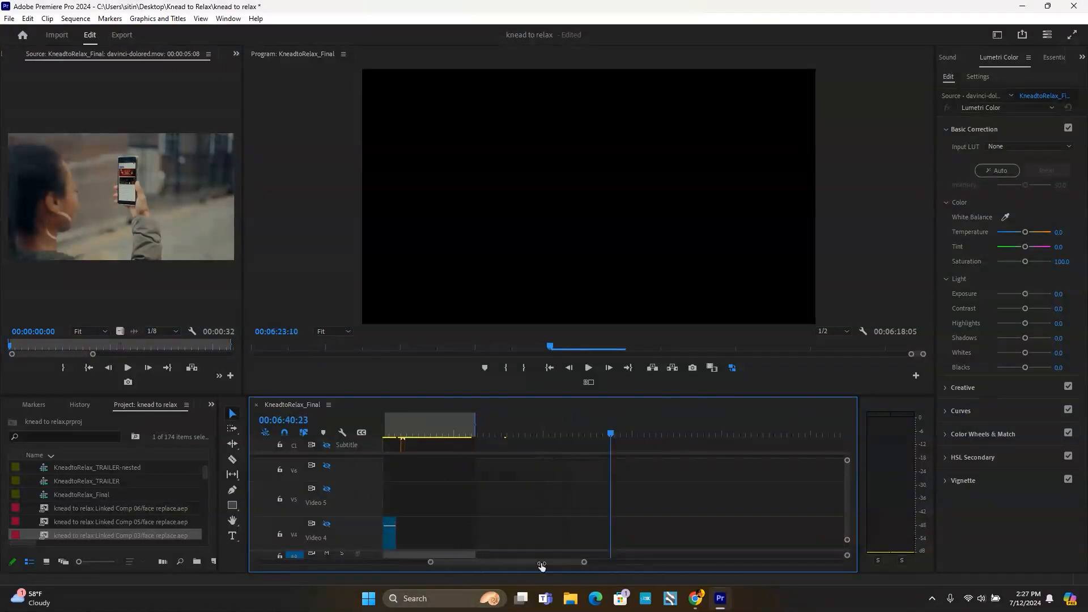
scroll(853, 501, "down", 3)
left_click(575, 434)
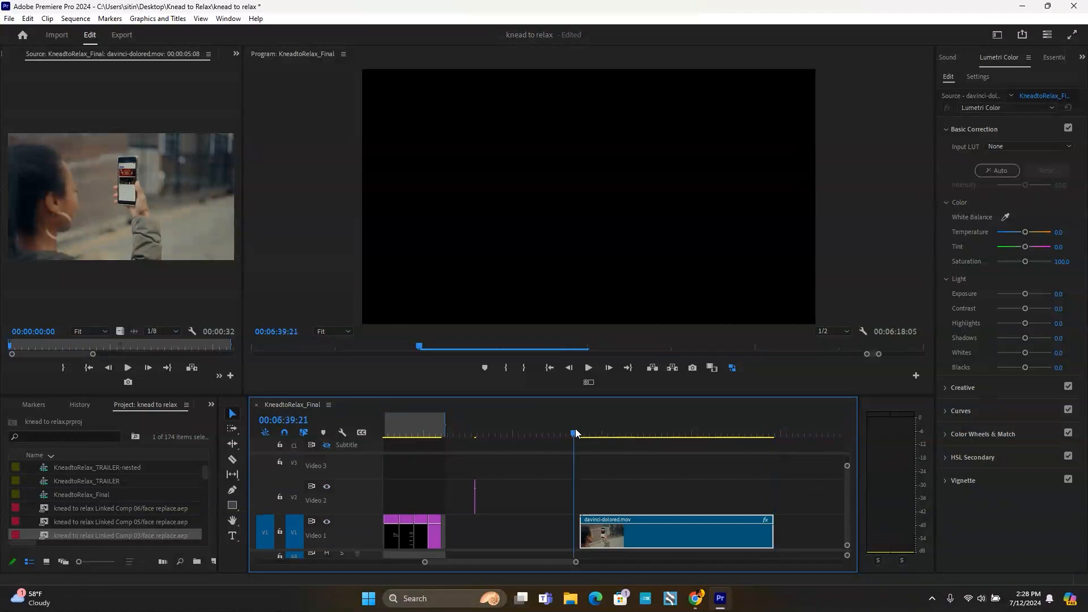
left_click_drag(575, 434, 747, 434)
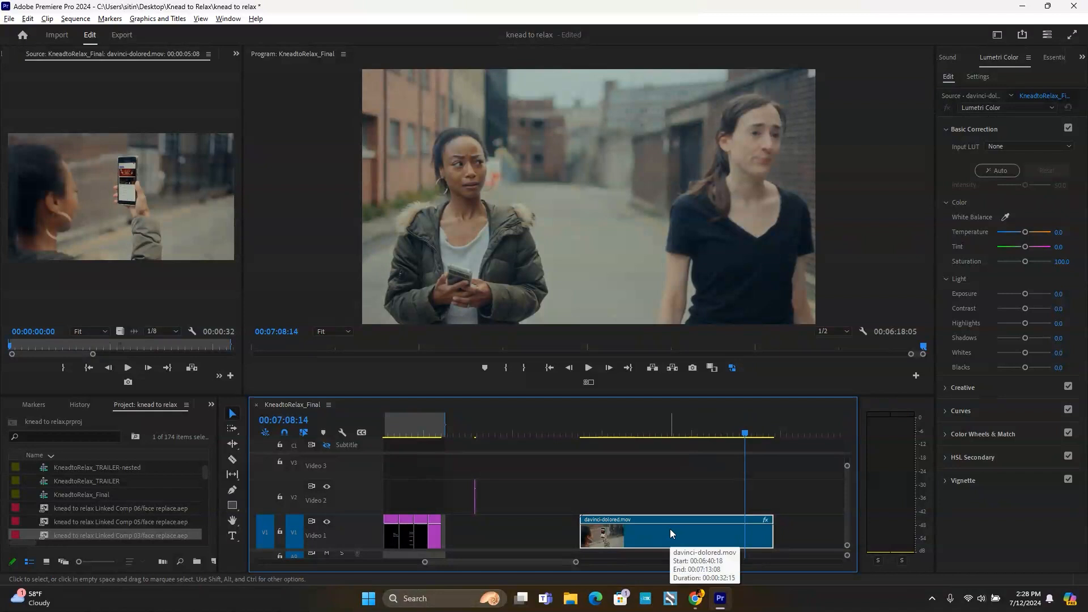
Duplicate the davinci-dolored.mov clip onto Video 2 and replace the copy with an After Effects composition.
left_click_drag(669, 528, 670, 500)
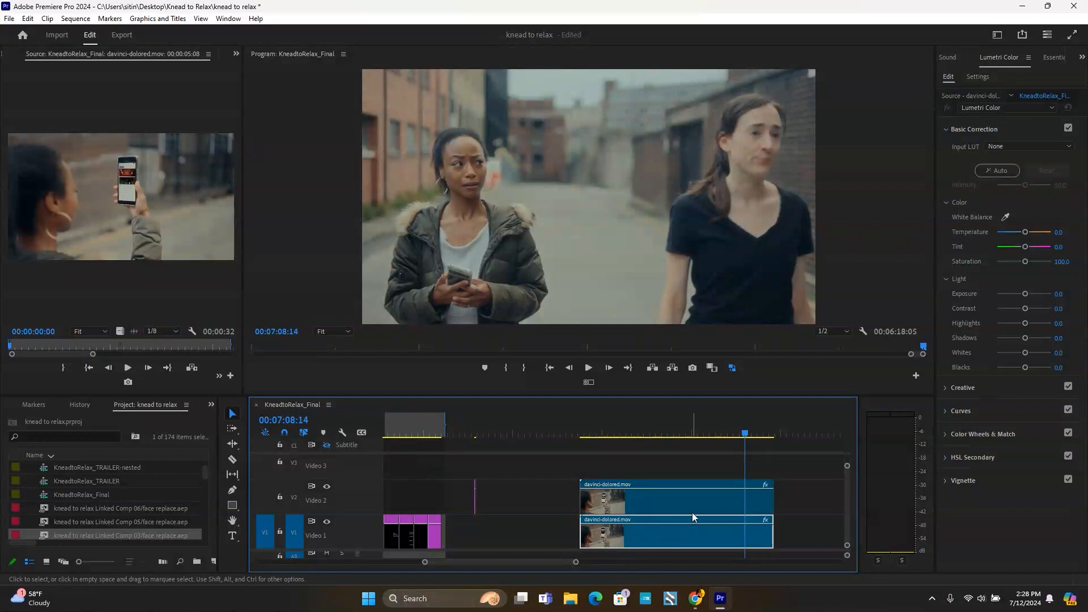
left_click(675, 507)
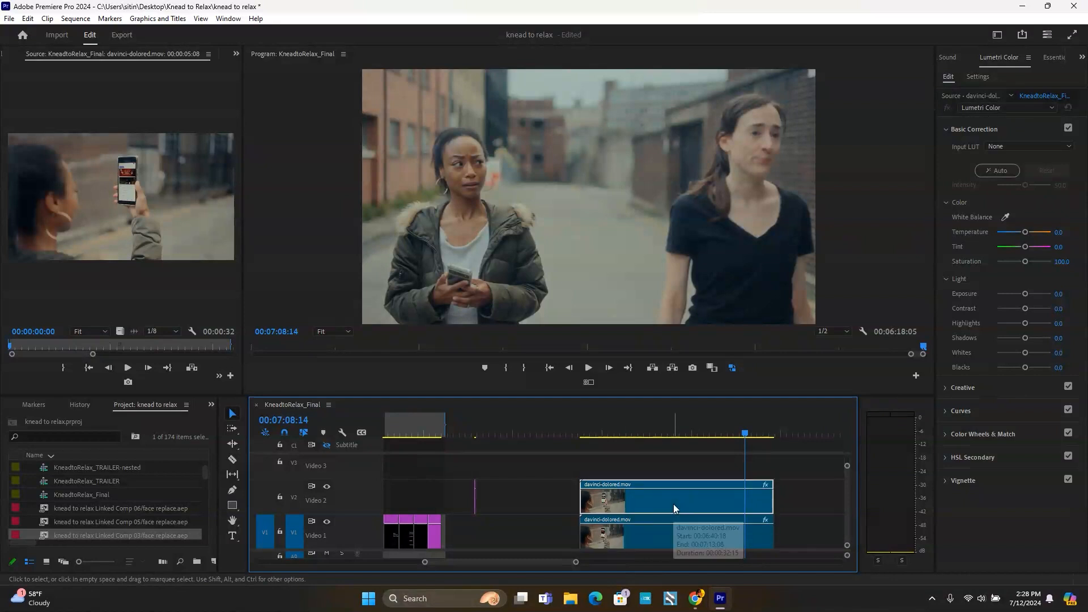
right_click(674, 508)
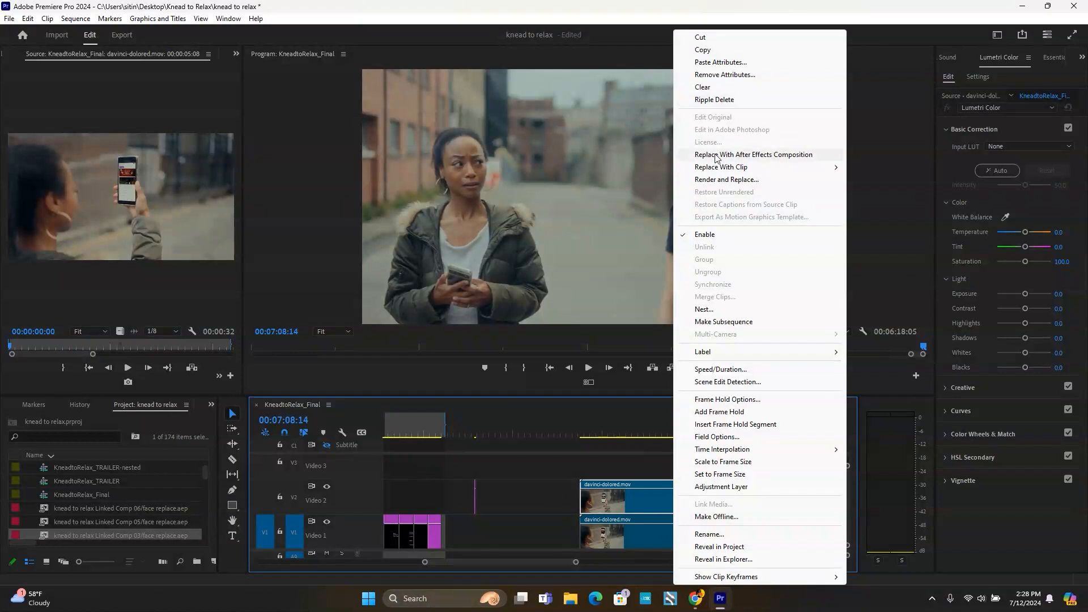
left_click(746, 159)
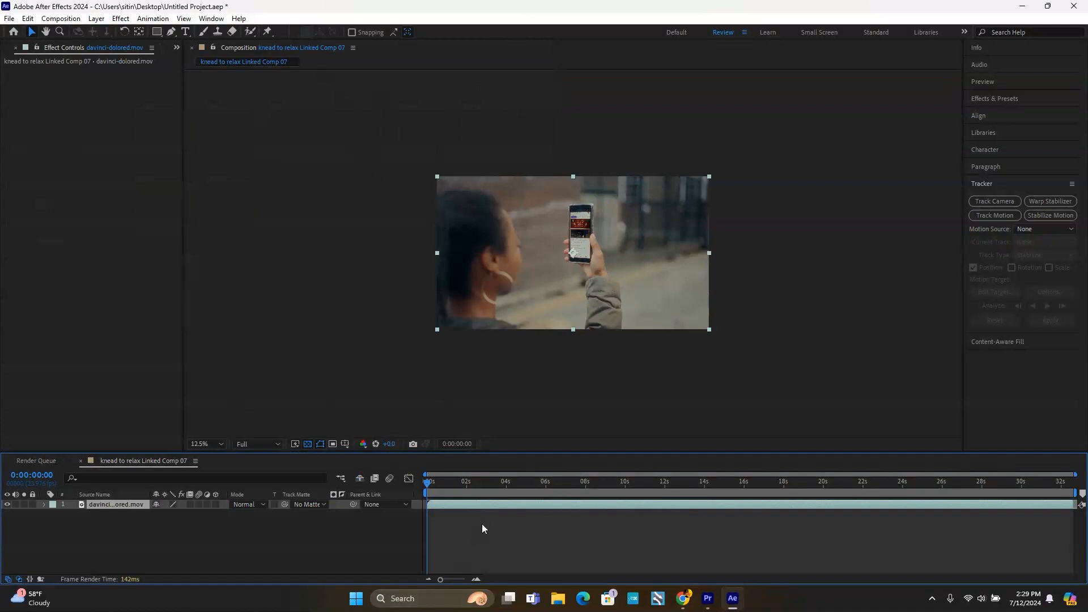
Open the davinci-dolored.mov layer in its Layer viewer and apply the Lumetri Color effect to it.
double_click(467, 505)
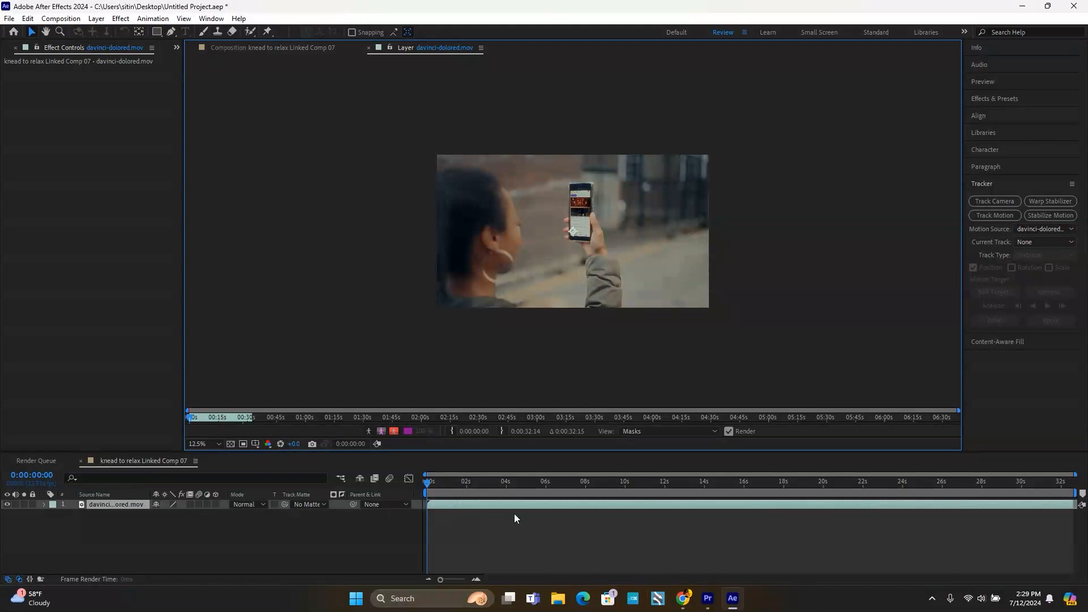
left_click(251, 32)
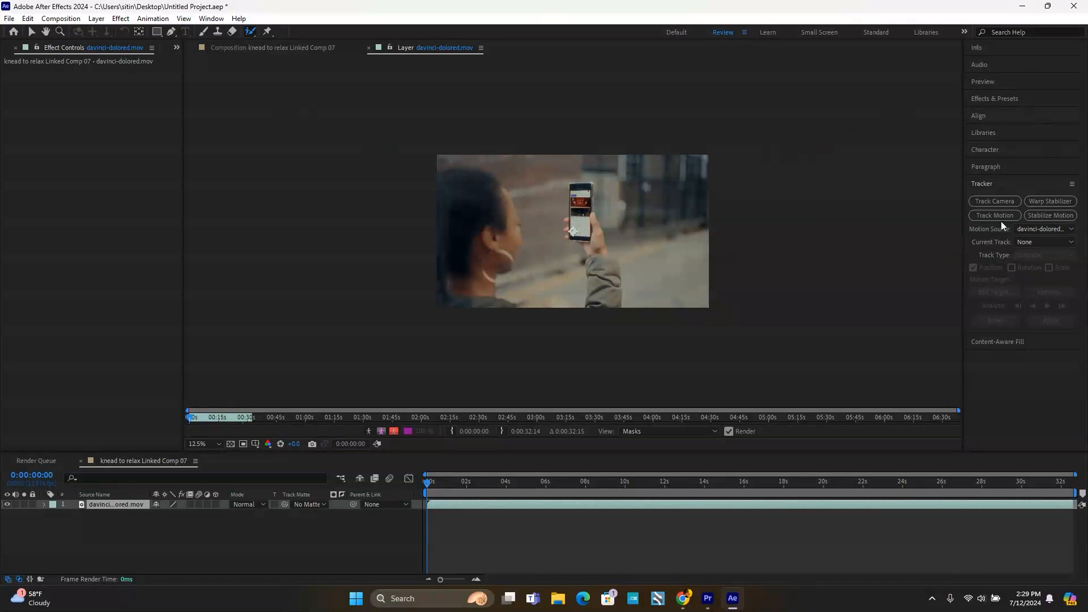
left_click(997, 101)
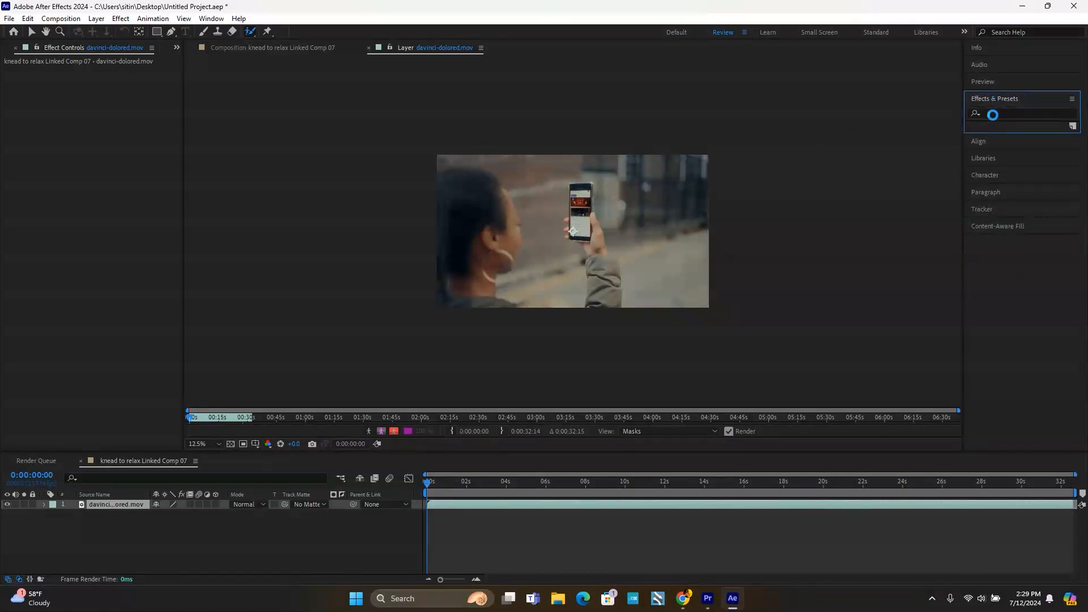
left_click(993, 115)
type("lum")
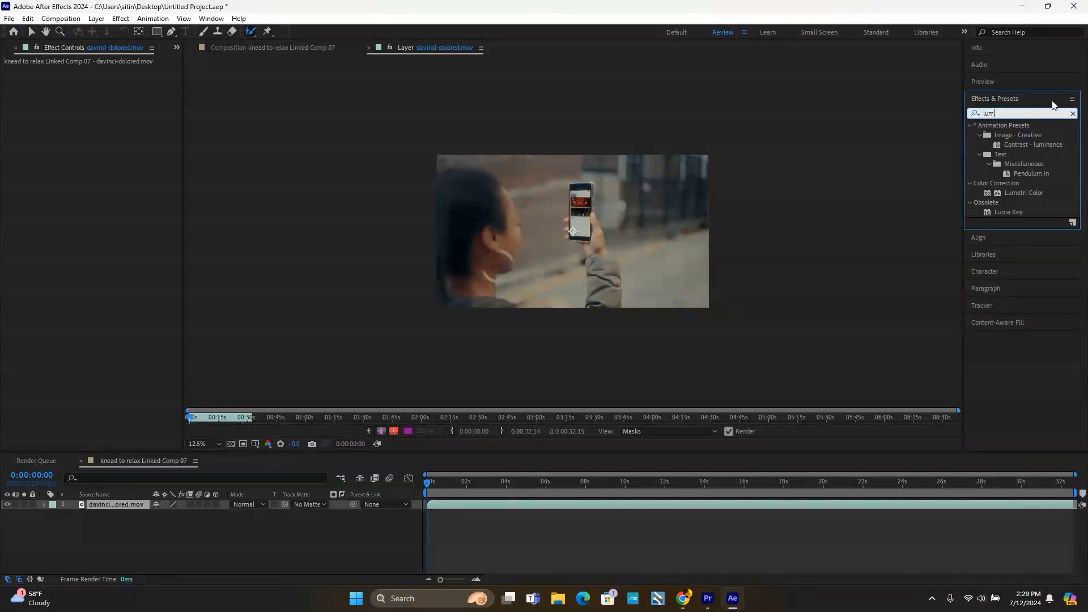
left_click(1025, 193)
left_click_drag(1017, 204, 603, 505)
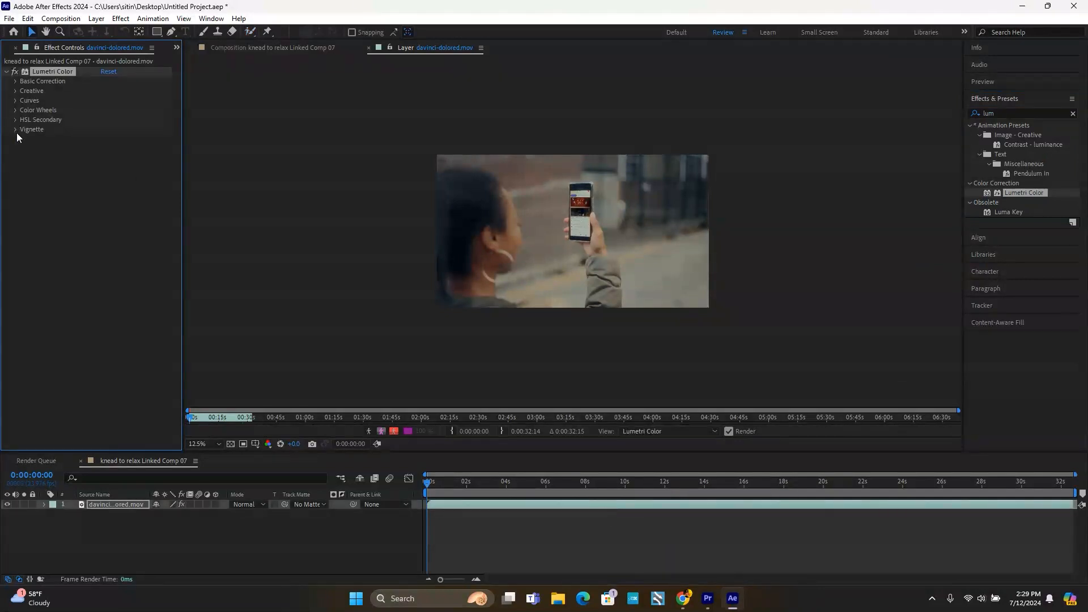
Shape Lumetri's white RGB curve into a gentle S with one shadow point and one raised highlight point to add contrast.
left_click(15, 102)
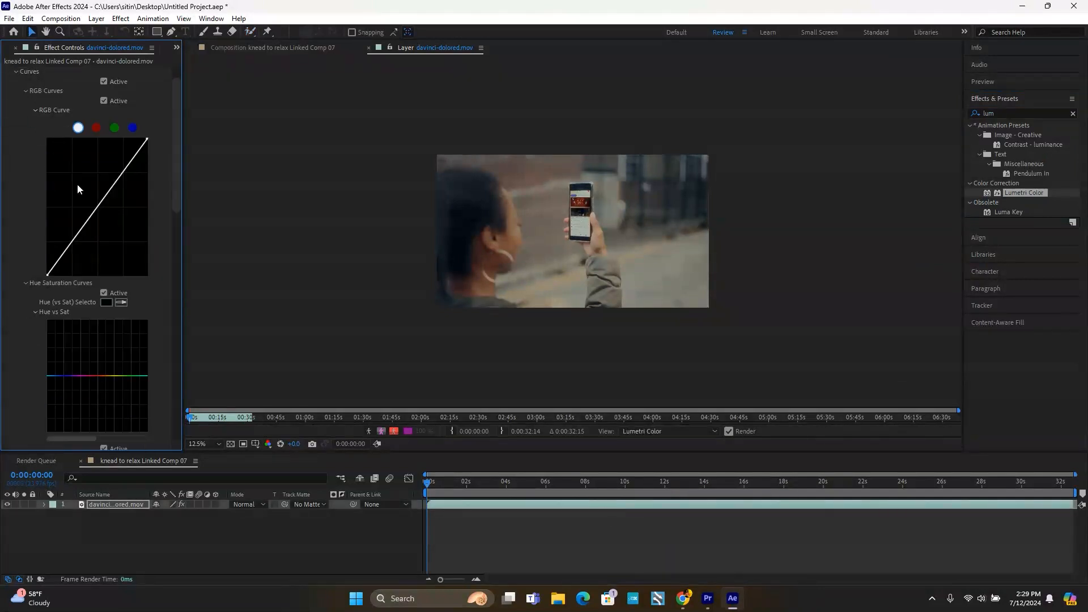
left_click(79, 231)
left_click(116, 183)
left_click_drag(80, 240, 86, 239)
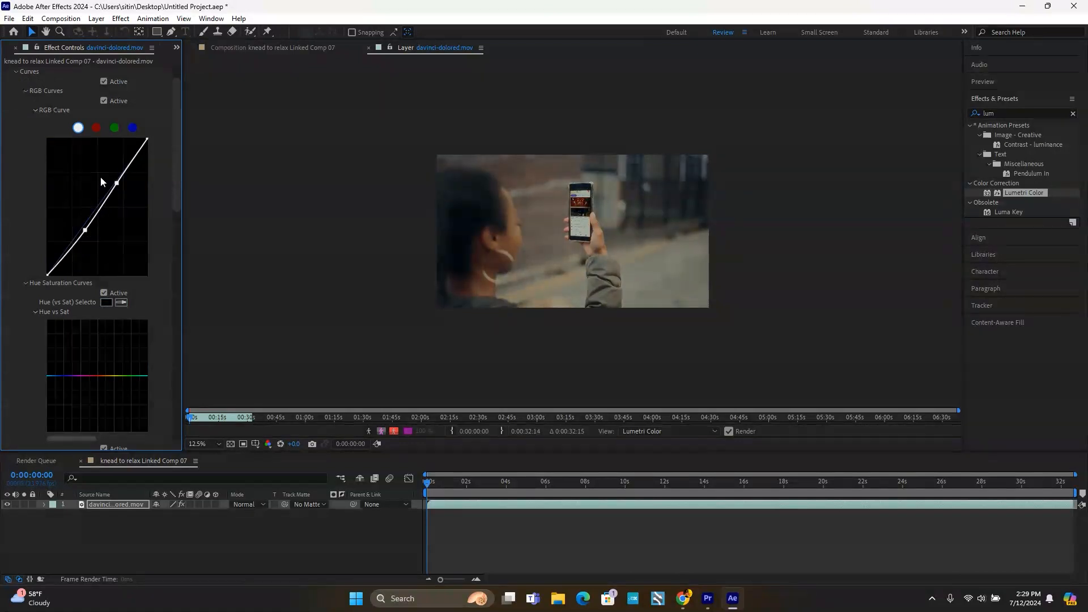
left_click_drag(117, 185, 115, 178)
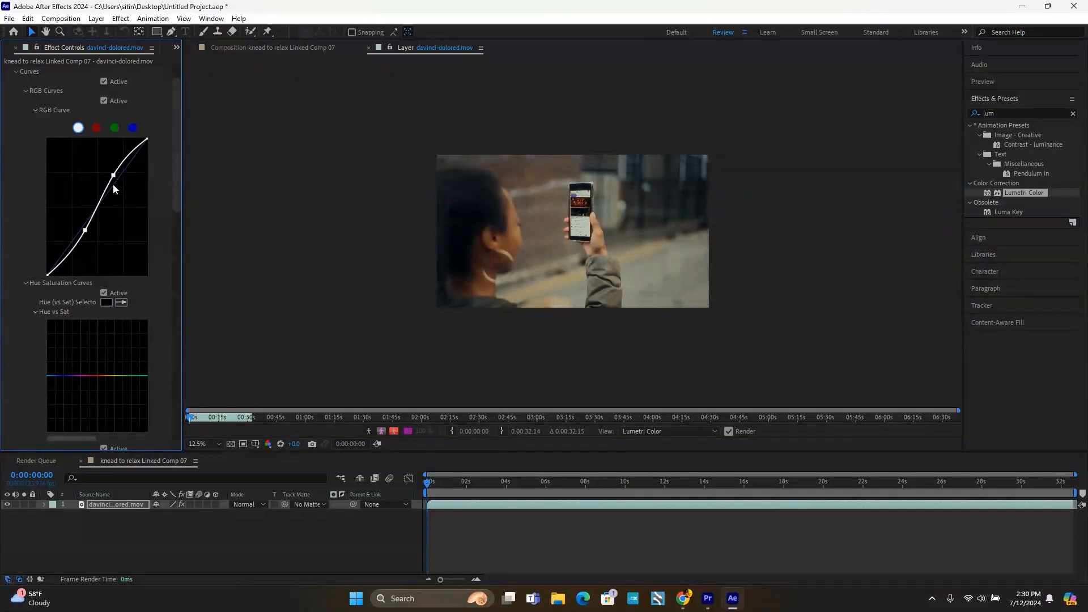
left_click_drag(85, 233, 85, 225)
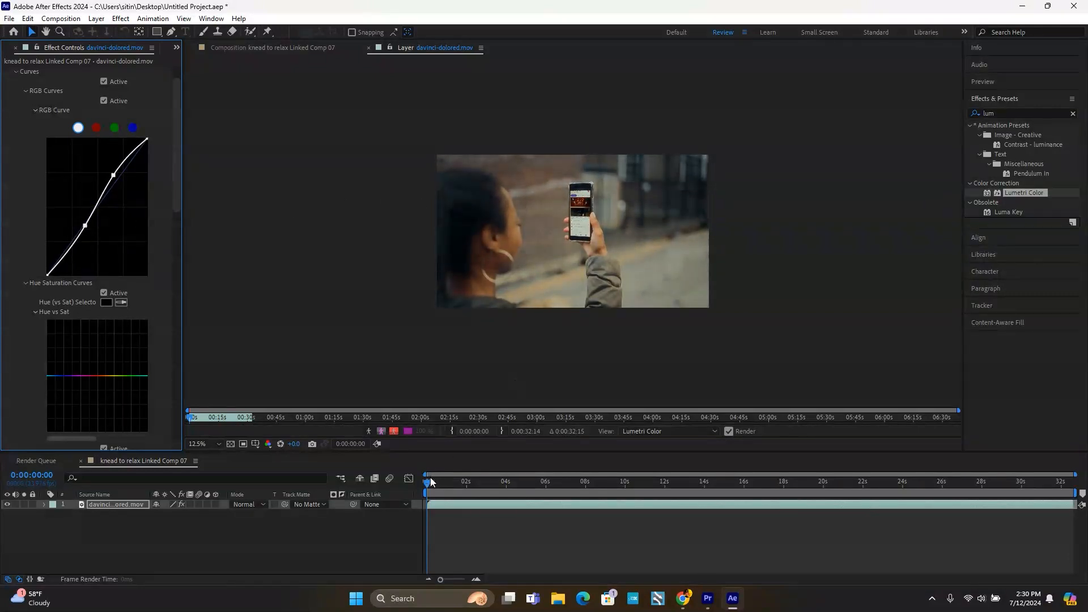
Scrub the composition to check the contrast around 0:00:13:13 and 0:00:08:10, and return to frame 0:00:00:01.
left_click_drag(429, 482, 696, 484)
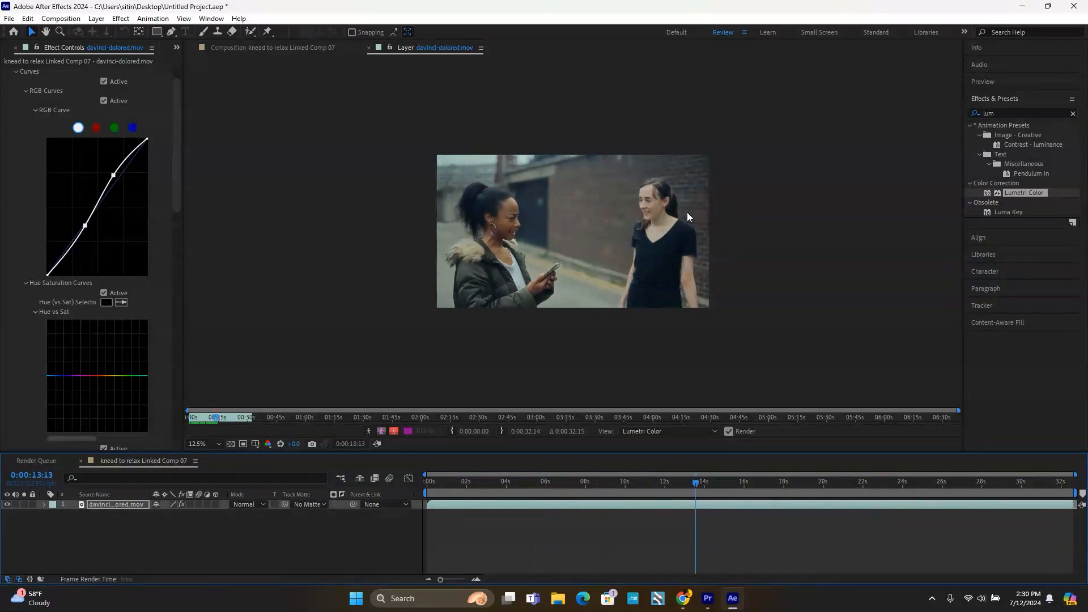
left_click(594, 484)
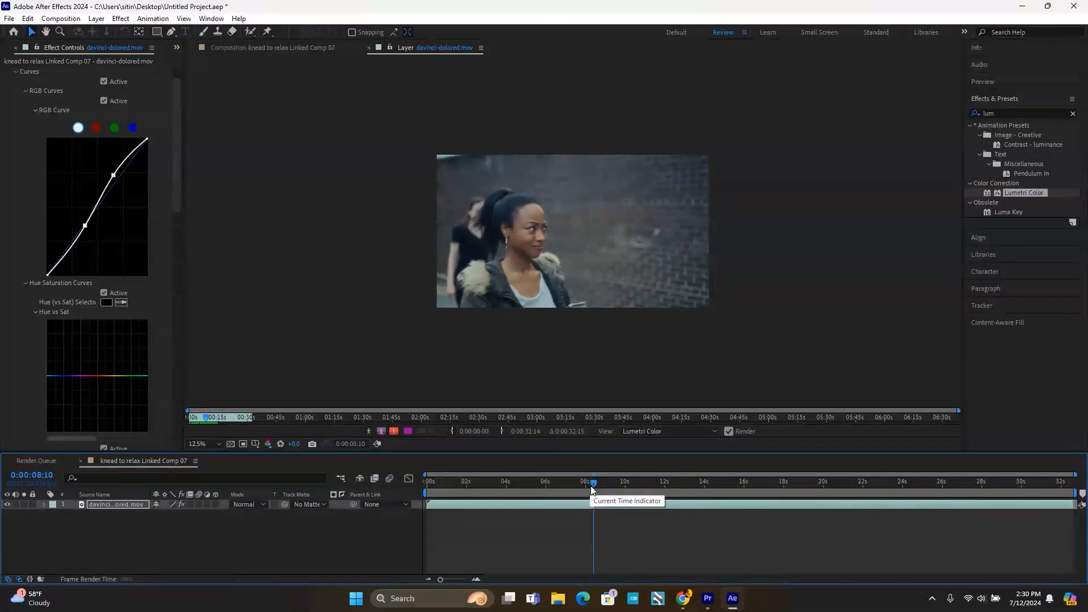
left_click_drag(437, 495, 428, 493)
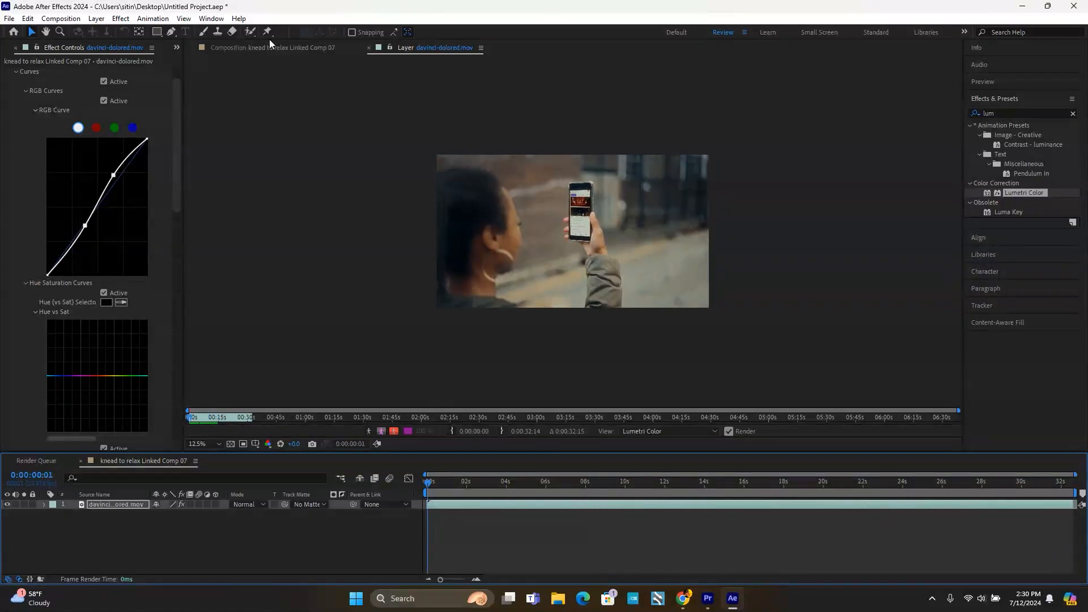
Paint Roto Brush foreground strokes over the woman's head, face, hand, phone and sleeve, and propagate the selection through the following frames.
left_click(250, 32)
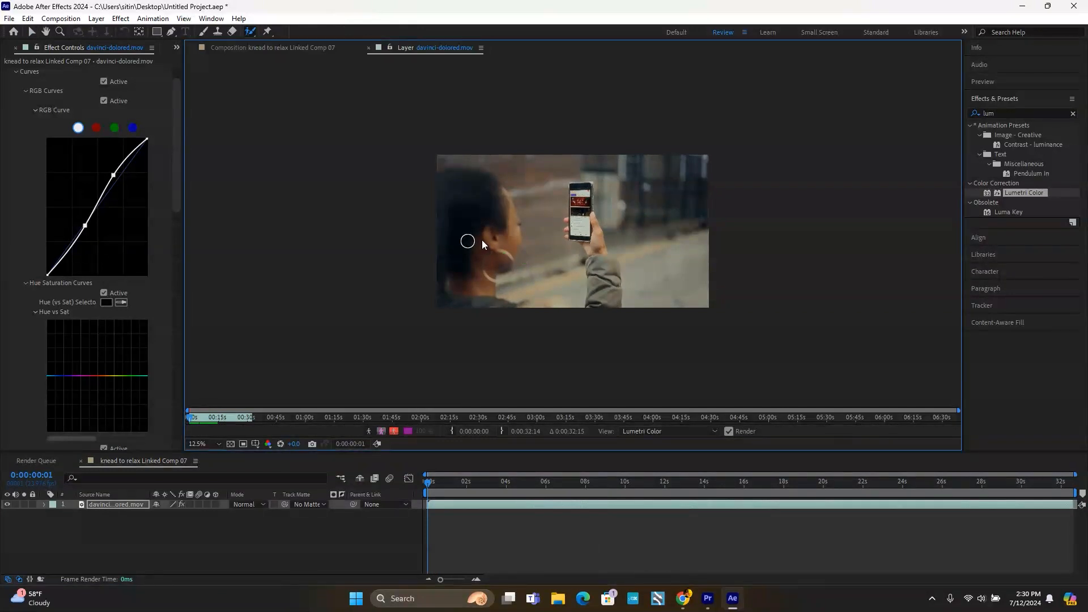
mouse_move(481, 210)
left_mouse_down()
mouse_move(479, 195)
mouse_move(479, 280)
left_mouse_up()
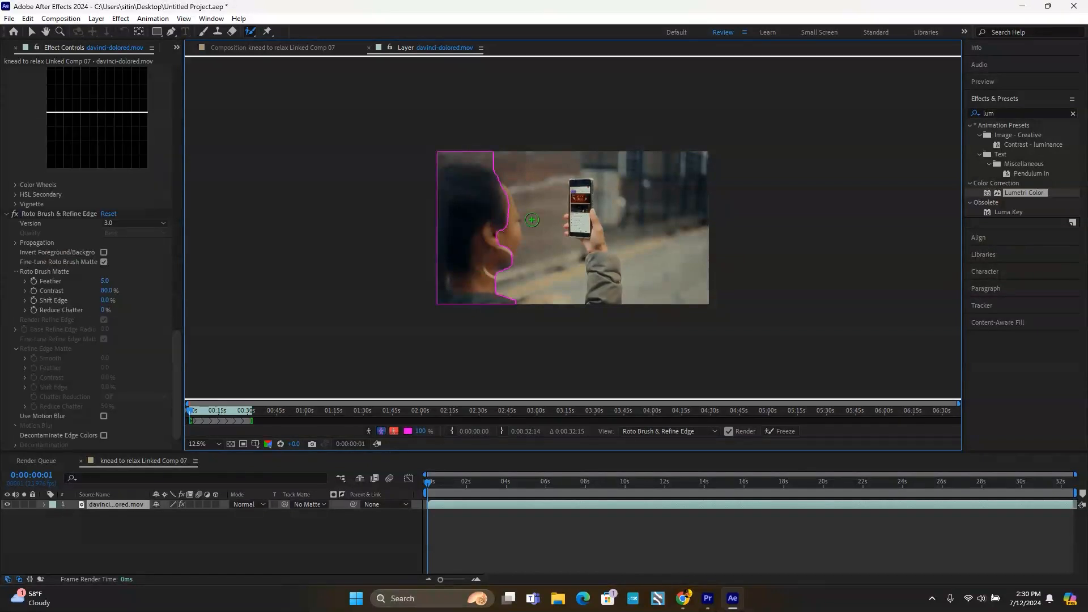
left_click_drag(505, 221, 507, 230)
left_click_drag(468, 179, 473, 192)
left_click_drag(582, 211, 590, 236)
left_click_drag(608, 300, 605, 257)
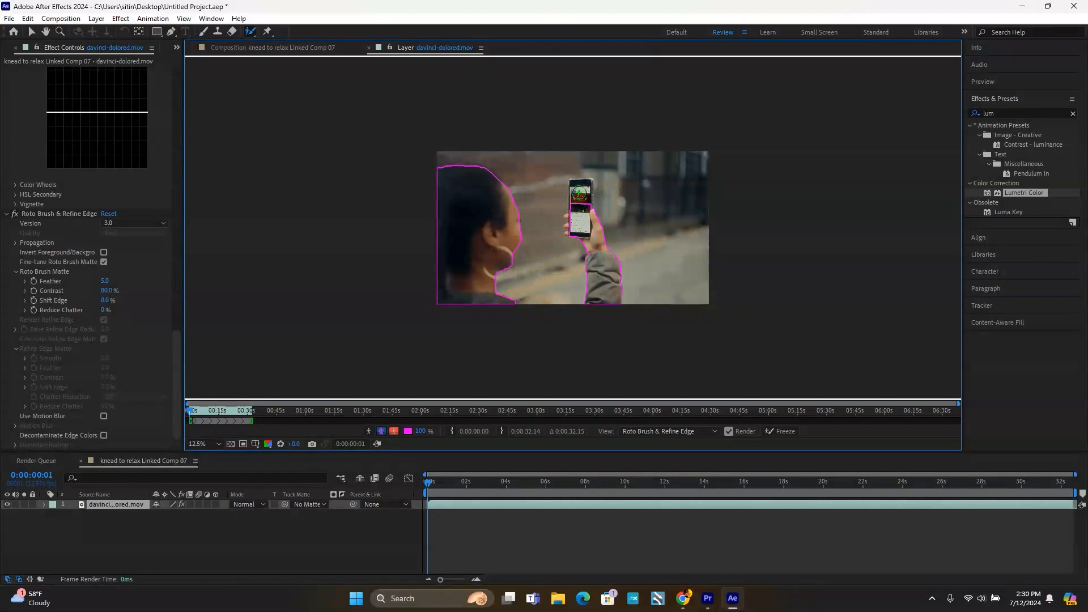
left_click_drag(579, 199, 579, 189)
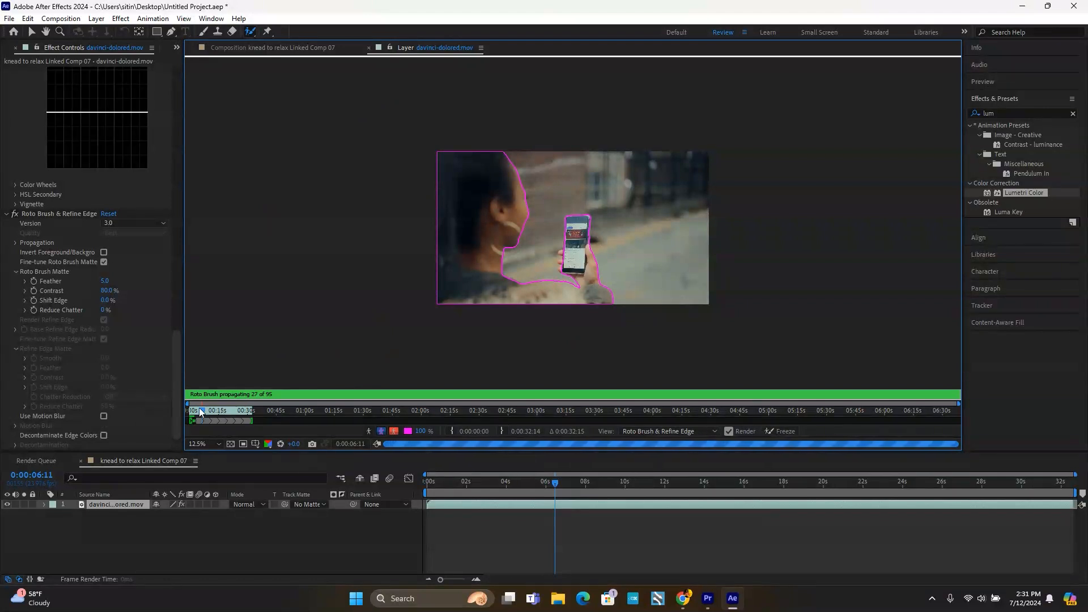
left_click(196, 412)
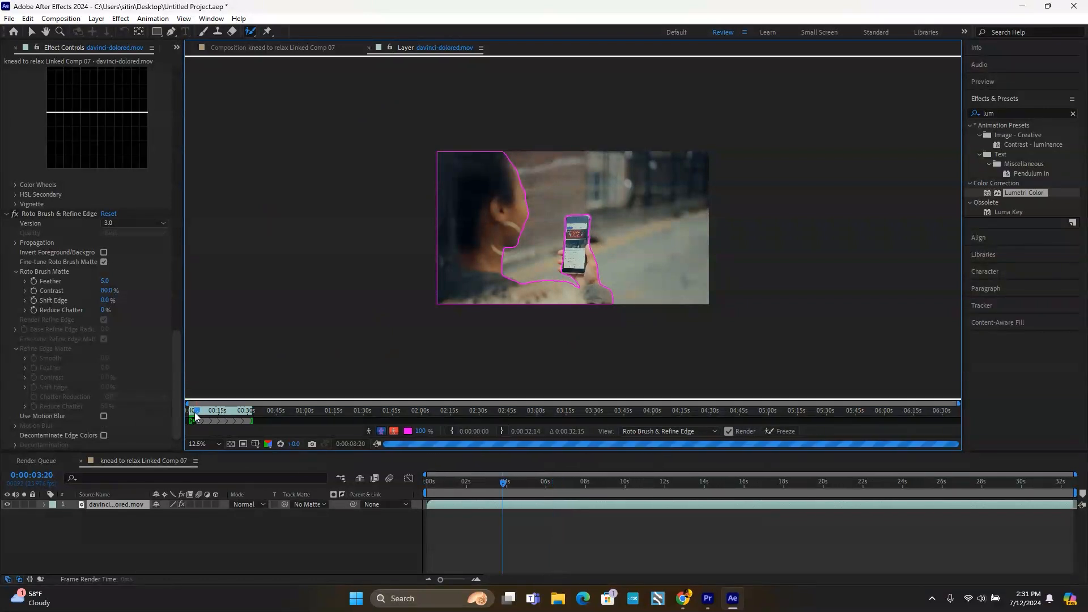
Freeze the Roto Brush & Refine Edge propagation on the davinci-dolored.mov layer.
left_click(787, 432)
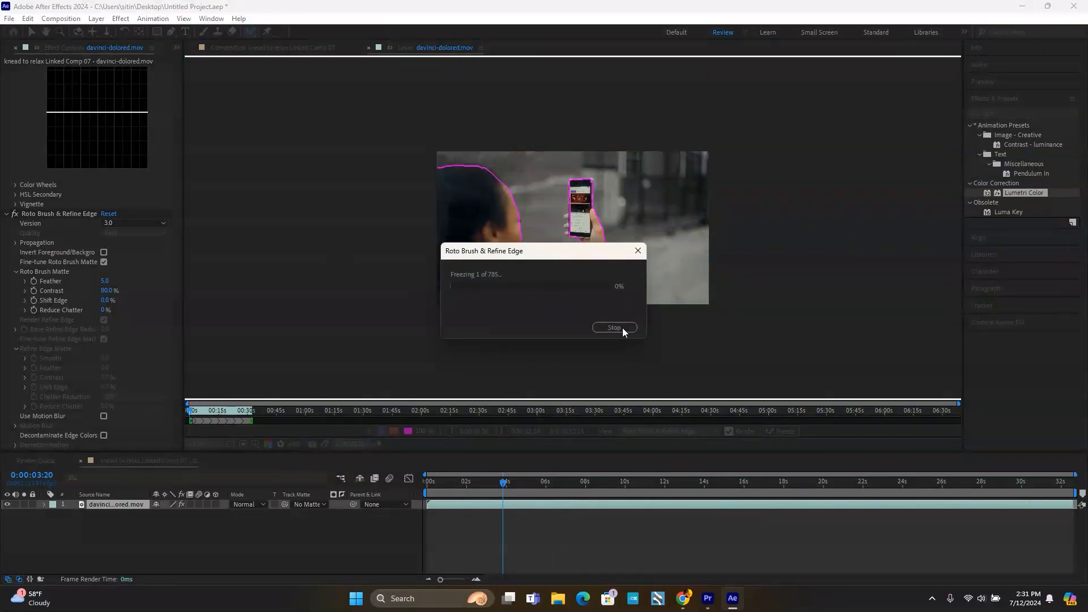
left_click(637, 251)
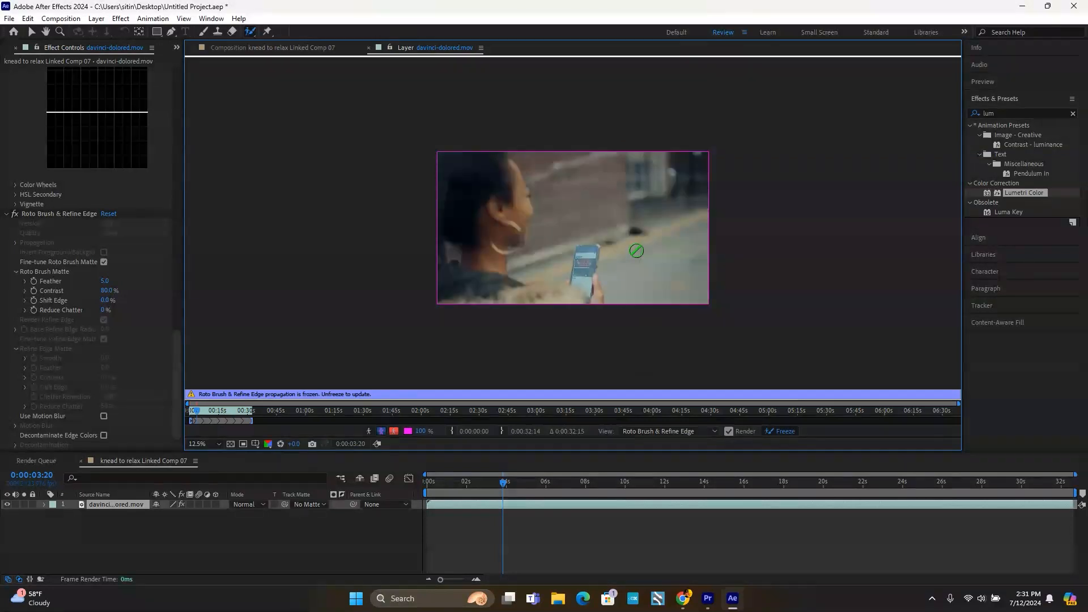
Switch to Premiere Pro and hide Video 1 to inspect the linked composition alone around 00:06:41:12.
left_click(1022, 6)
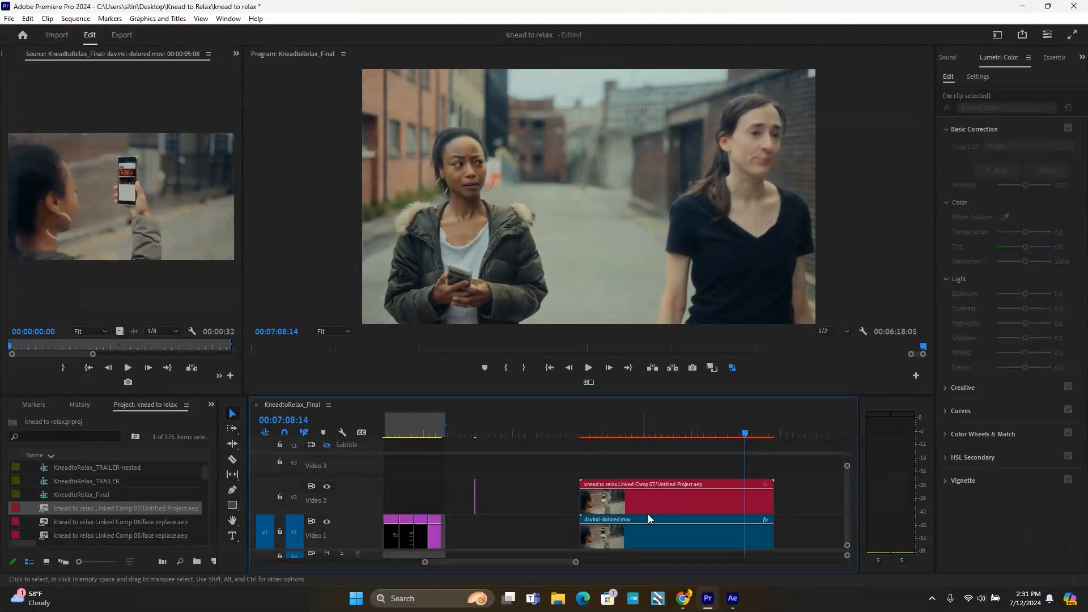
left_click(601, 433)
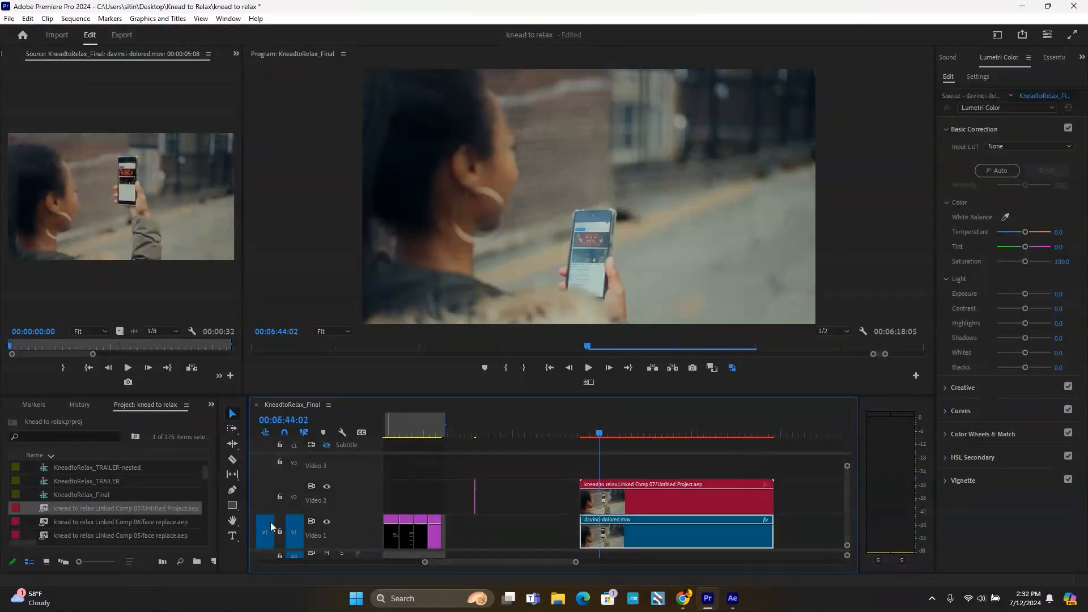
left_click(327, 522)
left_click(585, 434)
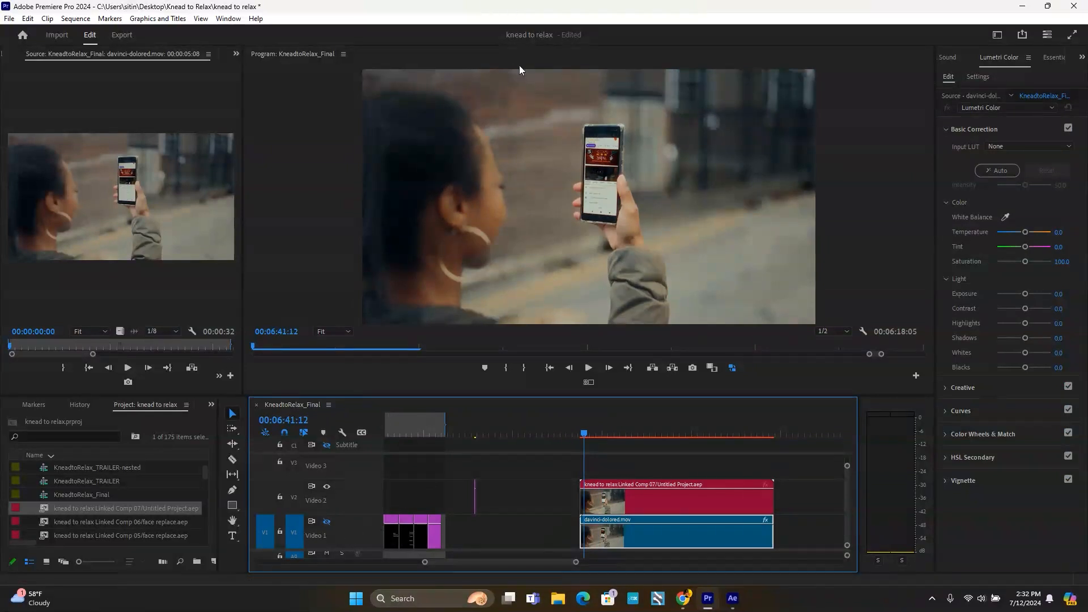
Switch to After Effects and view the roto cutout in the Linked Comp 07 composition at frame 0:00:00:00.
left_click(727, 604)
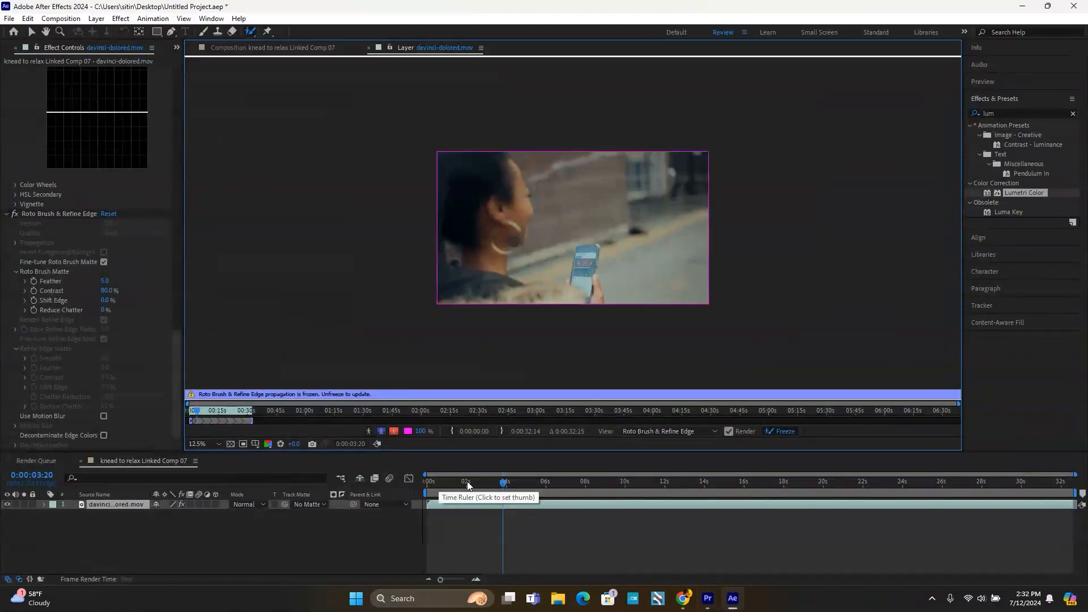
left_click_drag(502, 481, 425, 485)
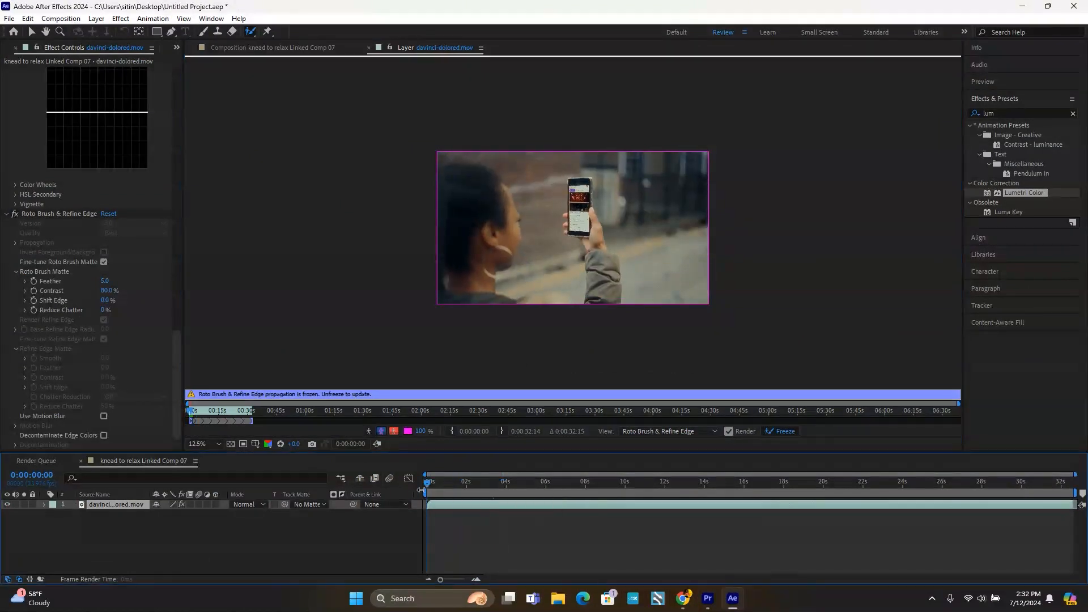
left_click(288, 50)
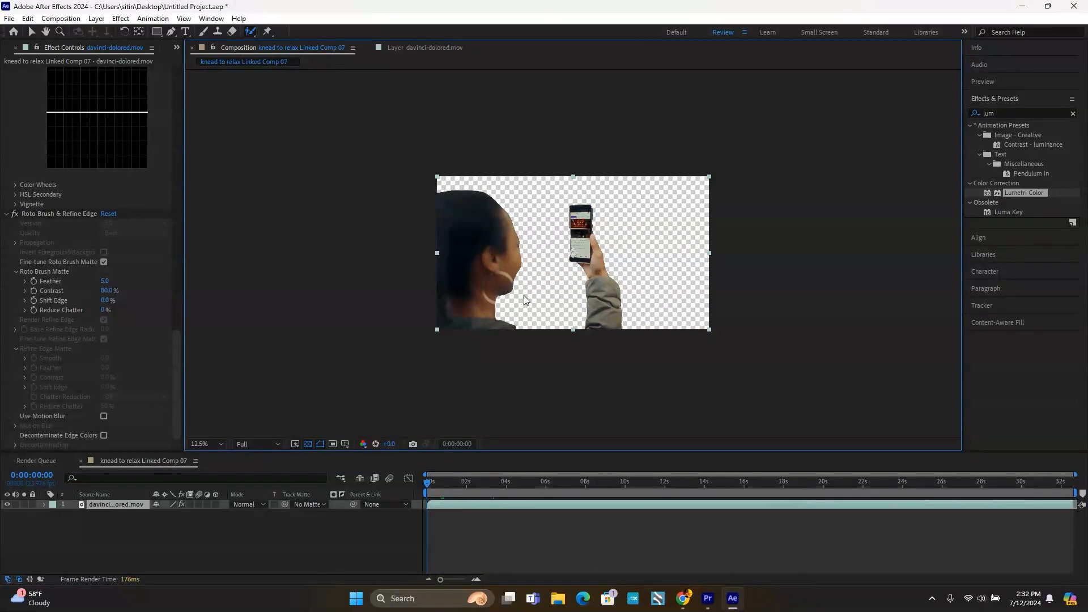
Return to Premiere Pro and check the linked clip at its first frame, 00:06:40:18.
left_click(707, 599)
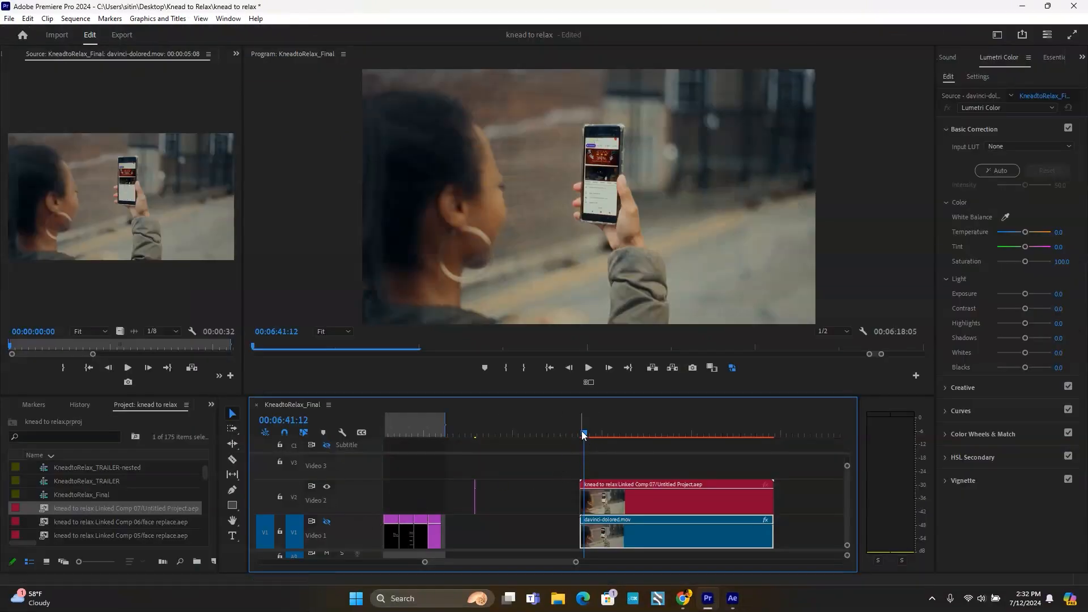
left_click_drag(586, 434, 581, 434)
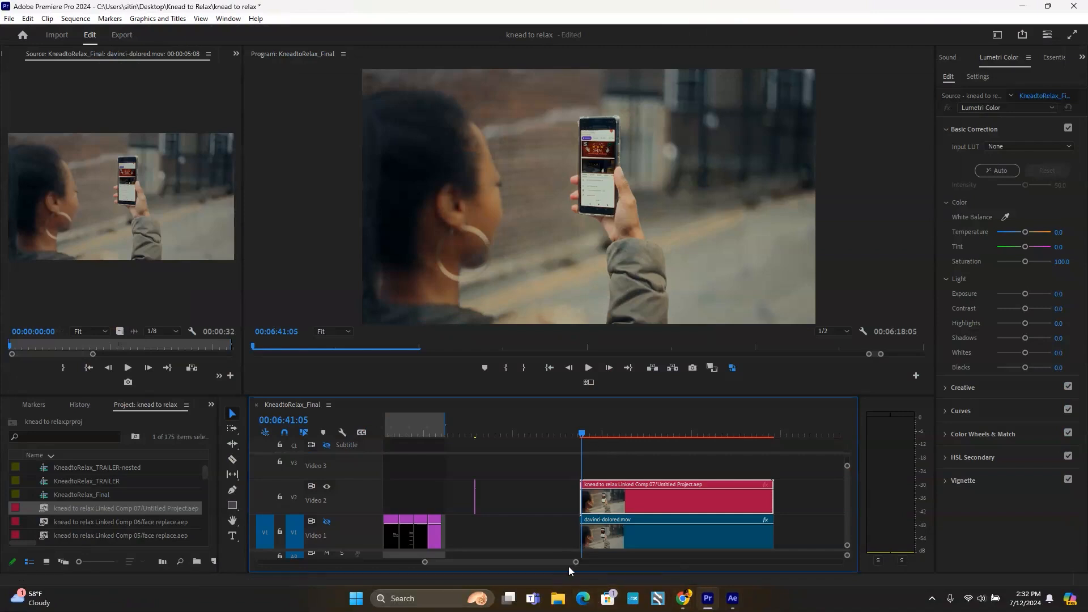
left_click_drag(575, 562, 505, 560)
left_click(517, 432)
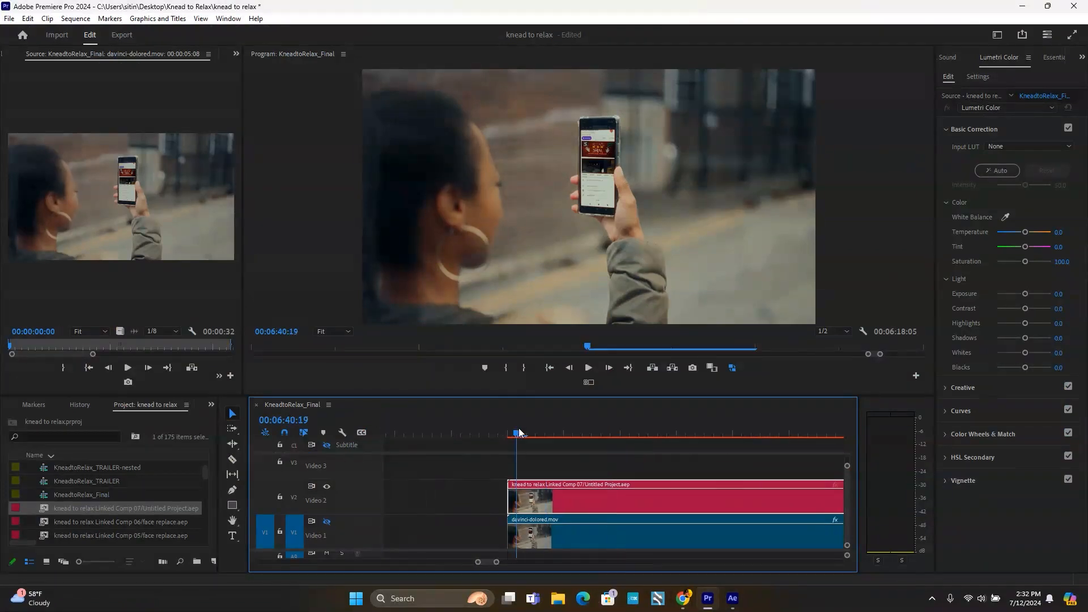
left_click(508, 432)
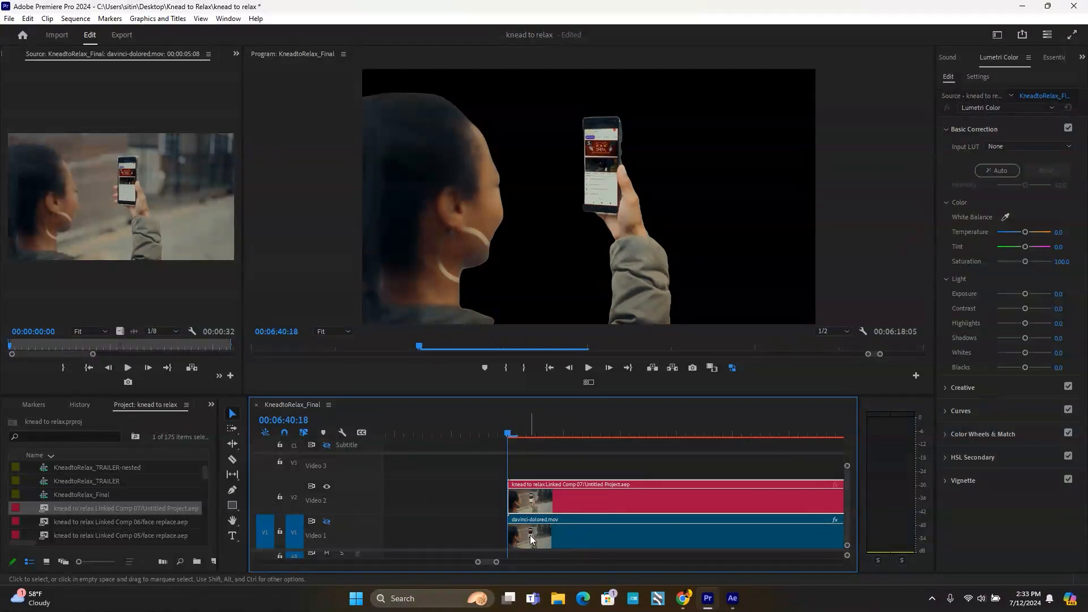
Show Video 1 to compare the original with the cutout, and hide it again with the playhead at 00:06:40:18.
left_click(327, 522)
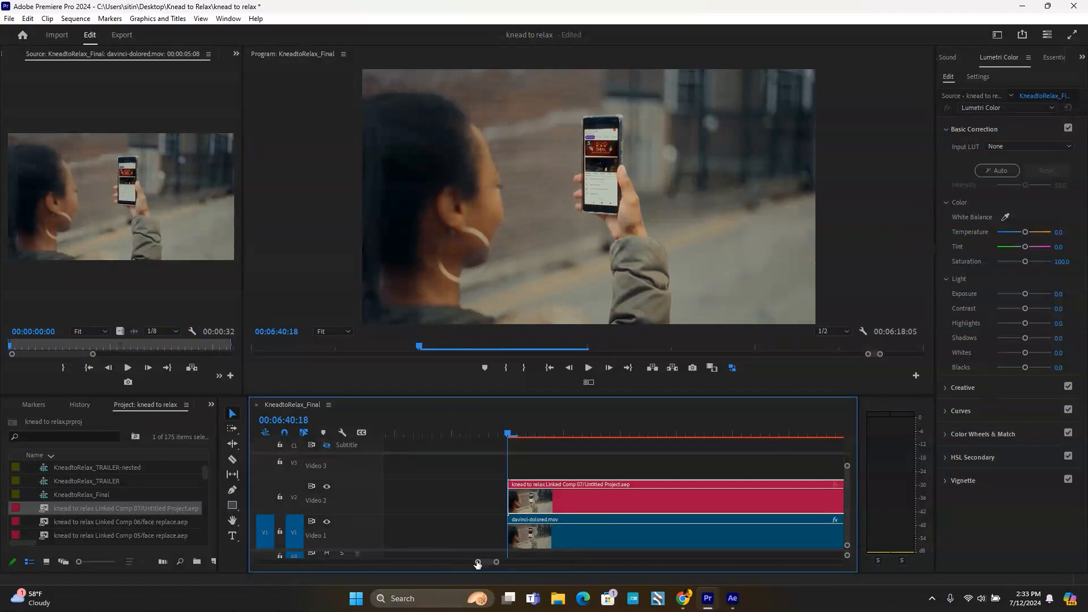
left_click_drag(477, 562, 460, 561)
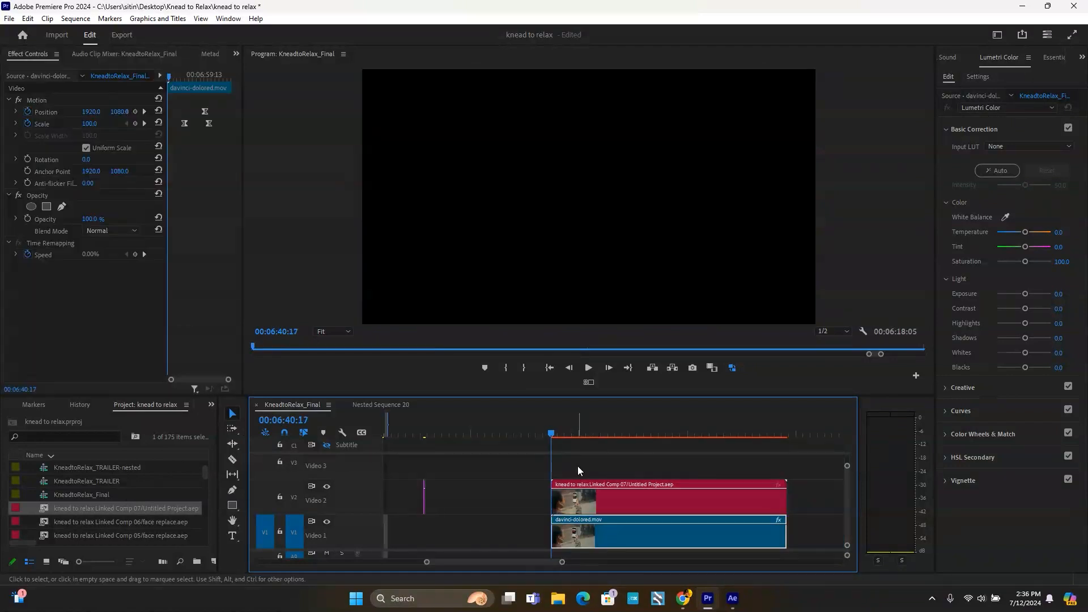
key("Right")
key("Right")
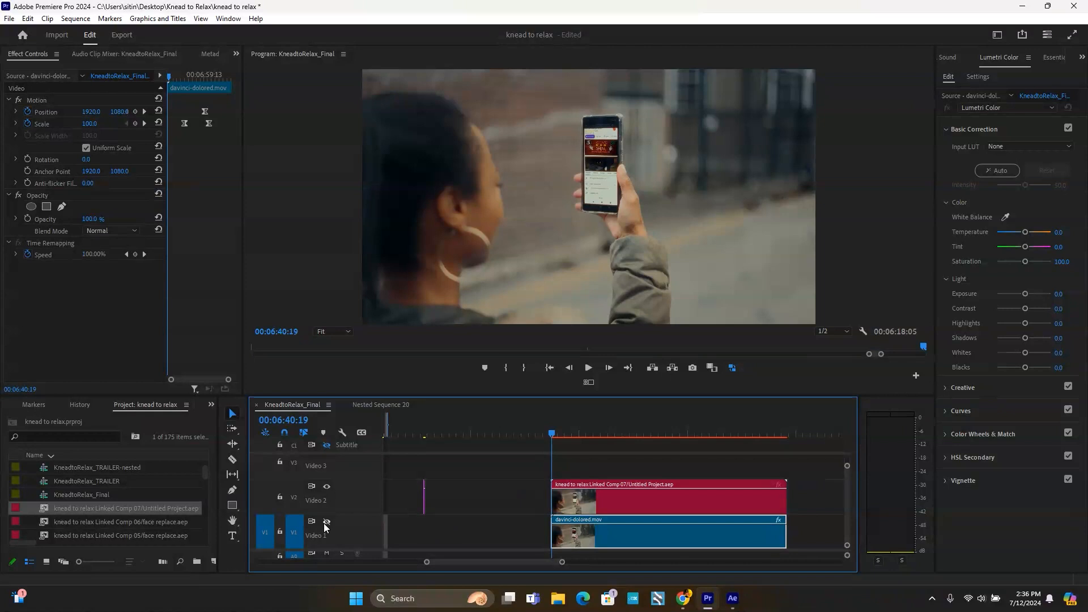
key("Left")
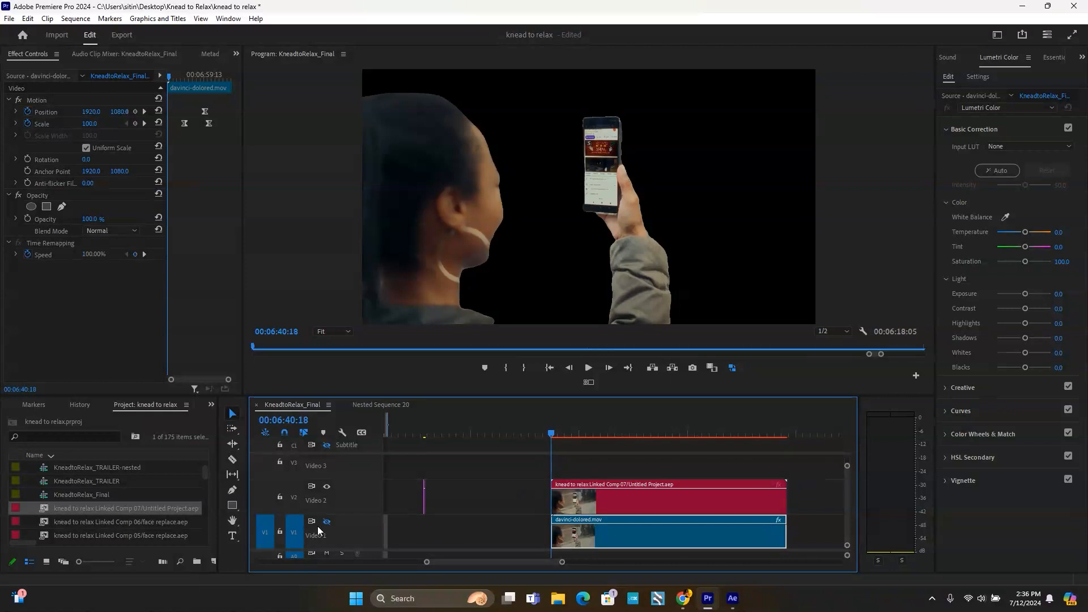
left_click(630, 505)
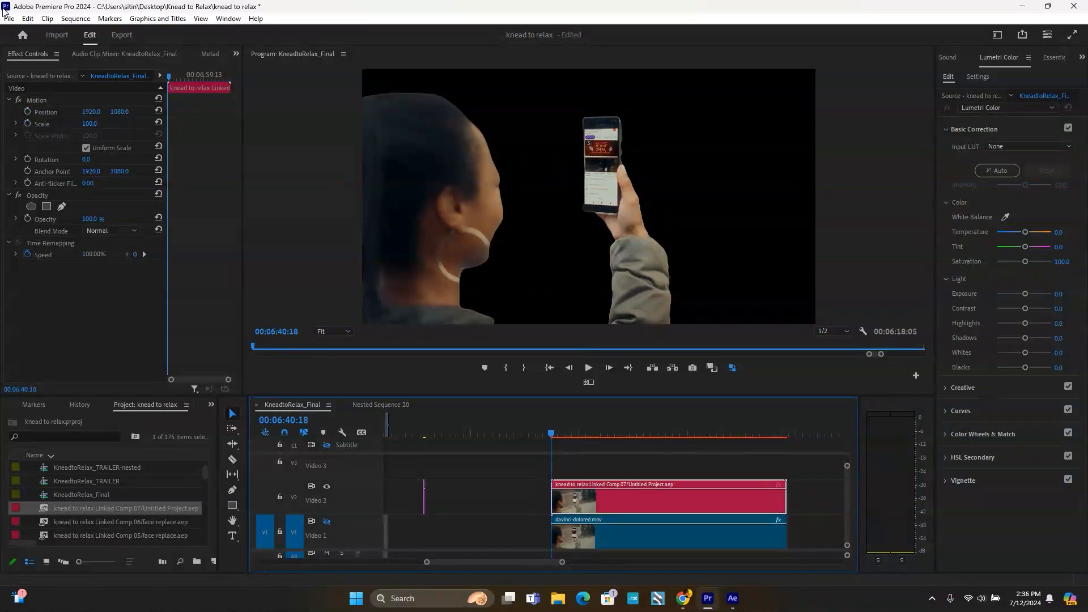
left_click(23, 22)
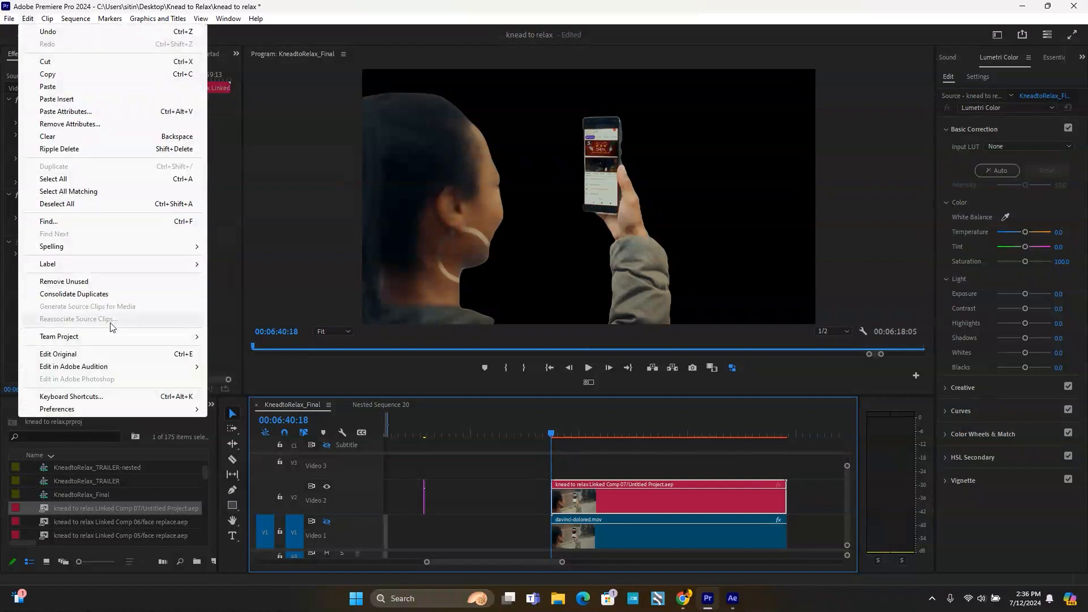
left_click(62, 510)
left_click(61, 511)
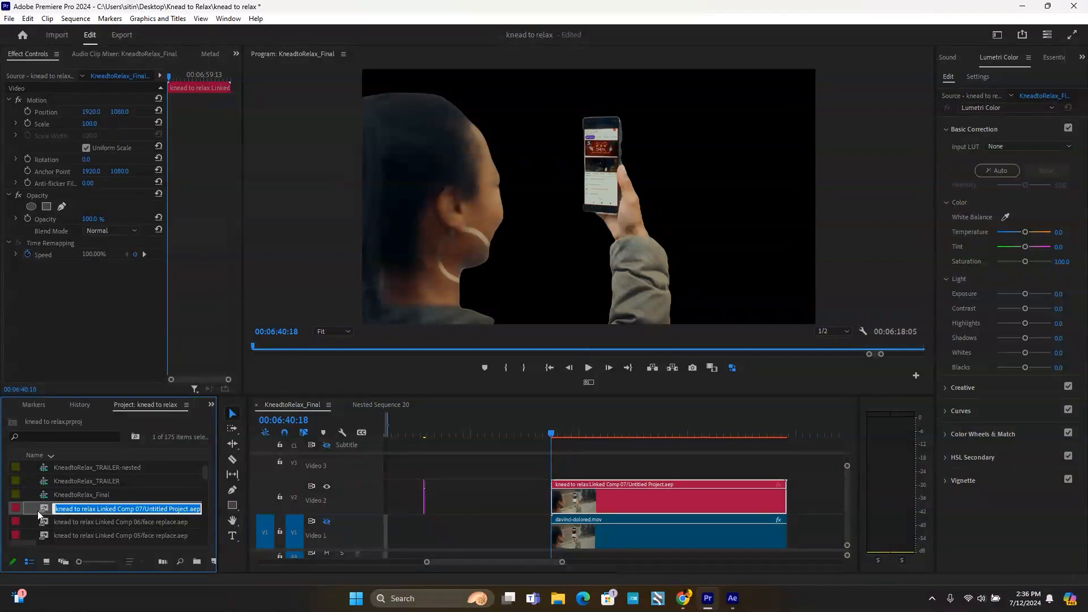
left_click(46, 510)
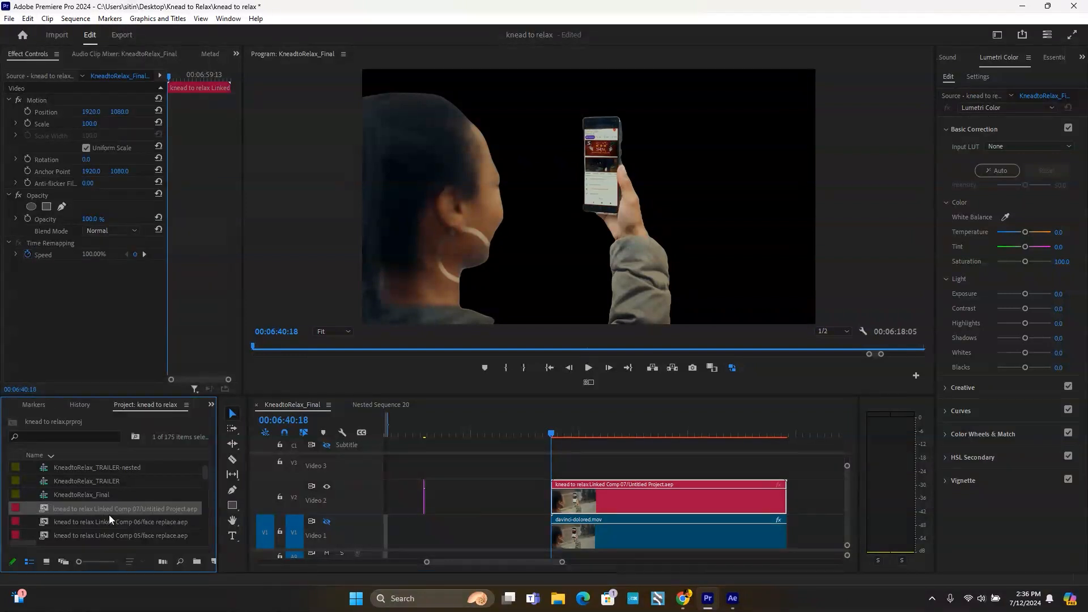
Invert the alpha channel in the footage interpretation of the knead to relax Linked Comp 07 project item.
right_click(45, 508)
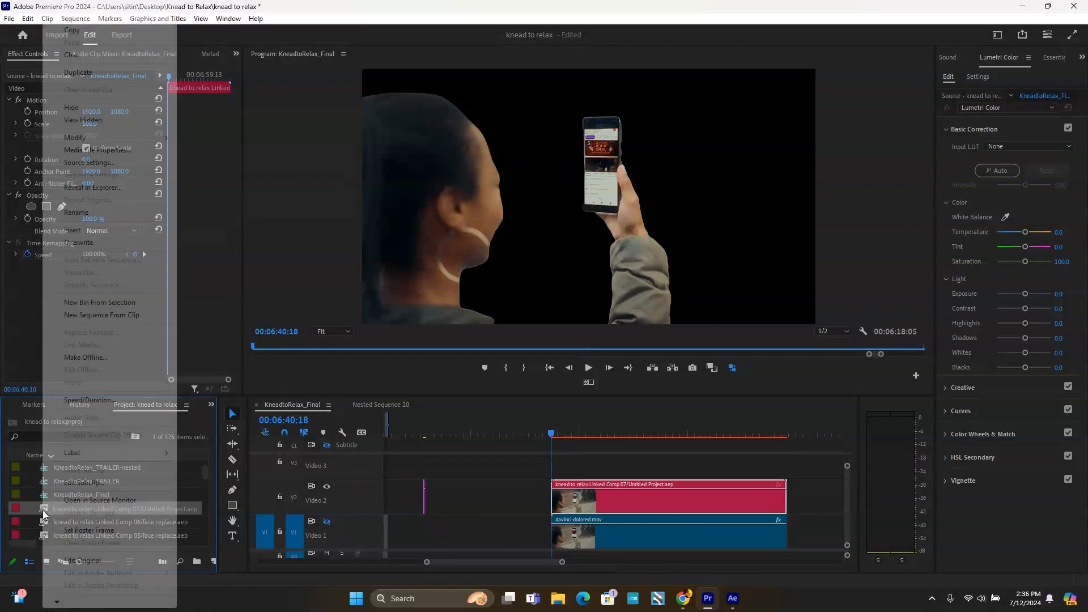
mouse_move(140, 143)
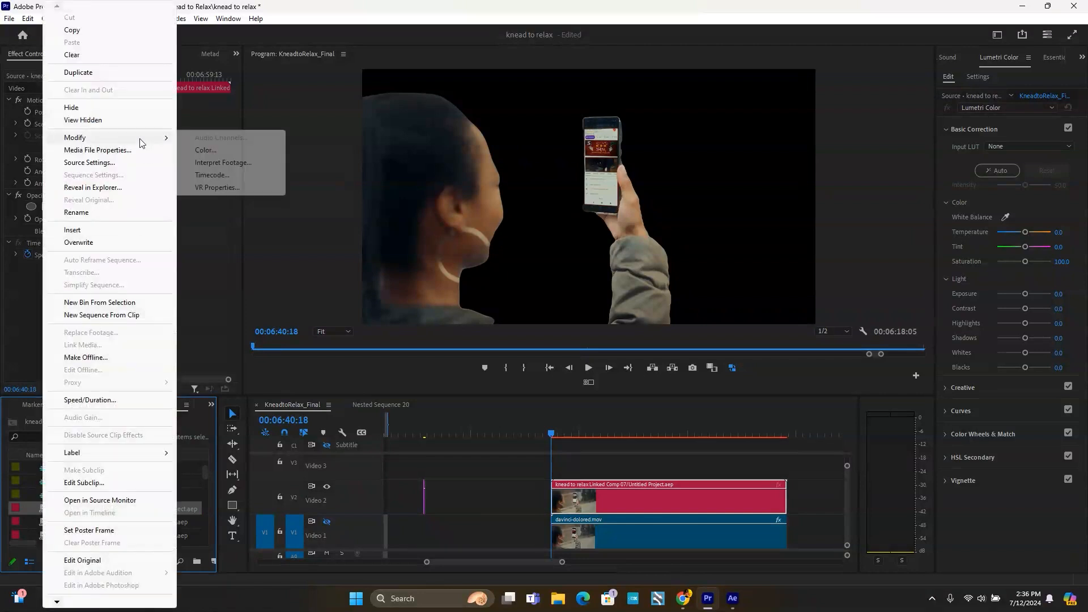
left_click(222, 163)
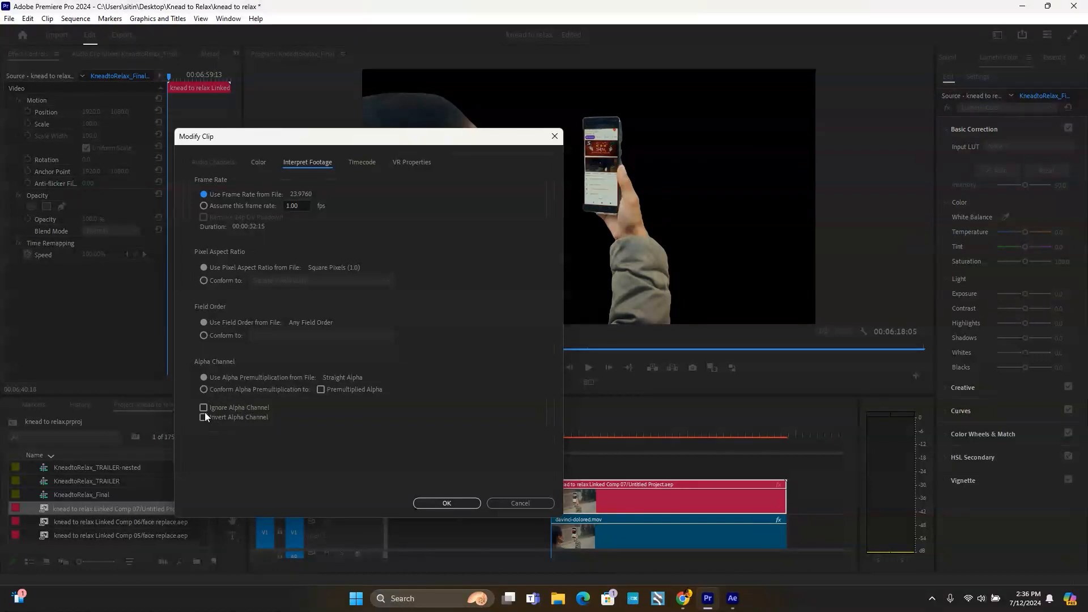
left_click(435, 503)
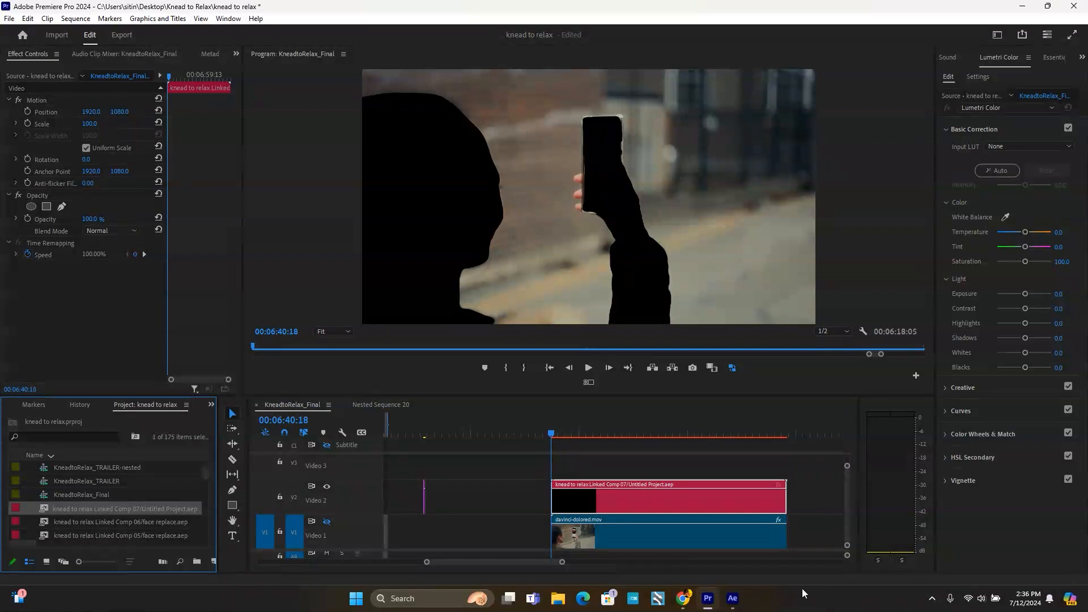
Switch to After Effects and raise the Roto Brush Matte feather to 13.4 in the layer view, inspecting the edges up close.
left_click(733, 598)
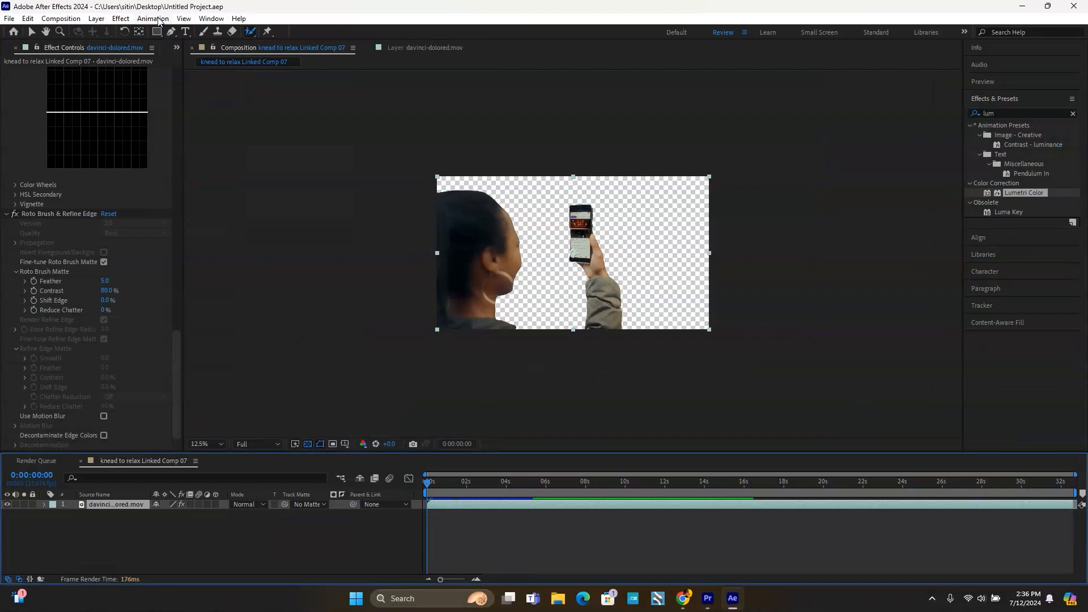
left_click(422, 47)
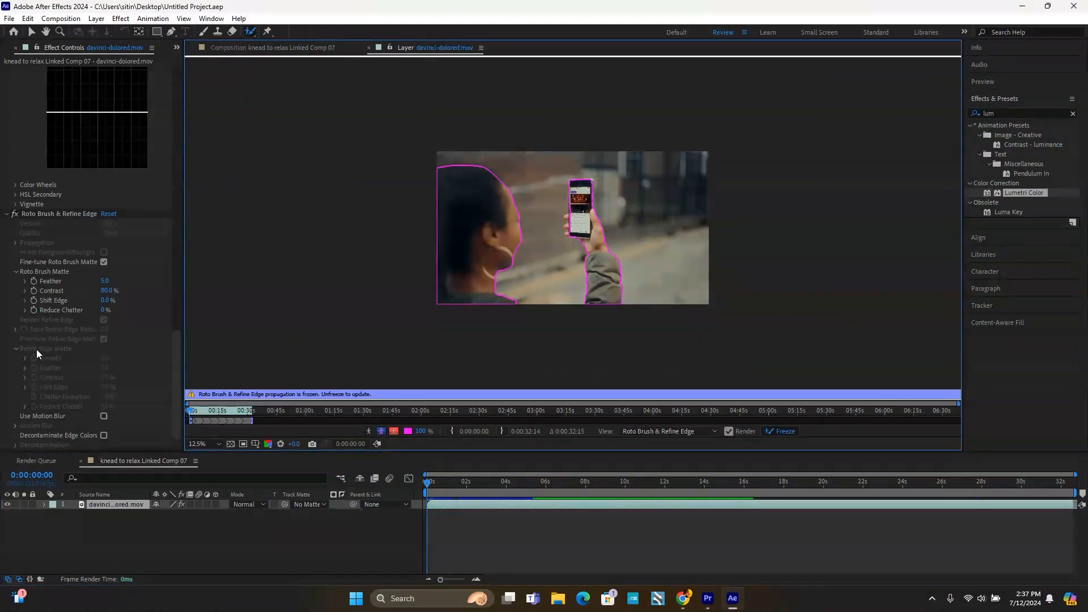
left_click_drag(104, 280, 141, 281)
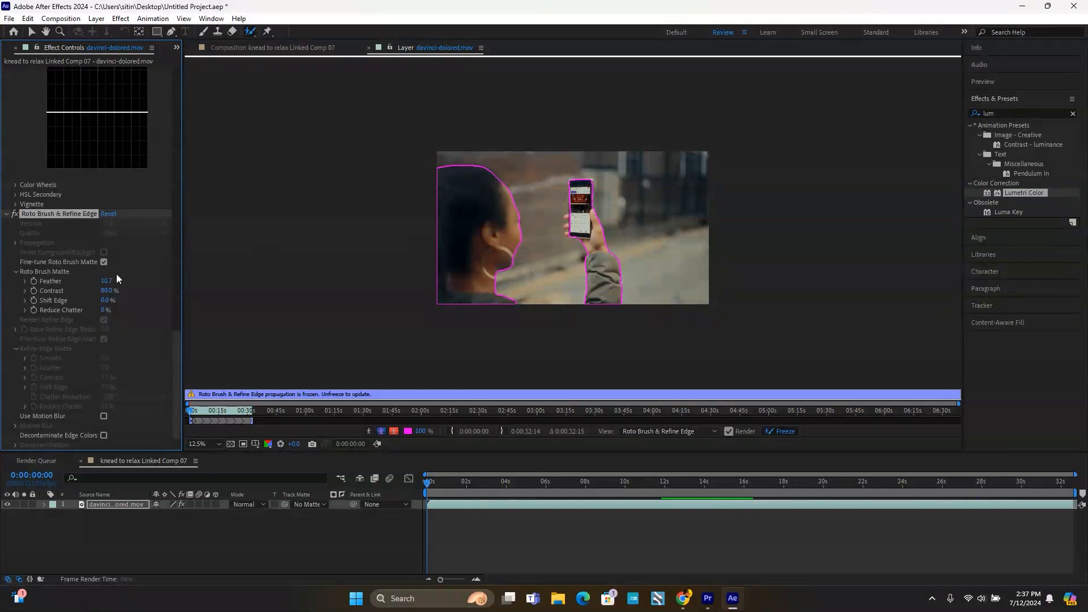
left_click_drag(107, 281, 118, 281)
scroll(567, 227, "up", 10)
scroll(568, 227, "down", 6)
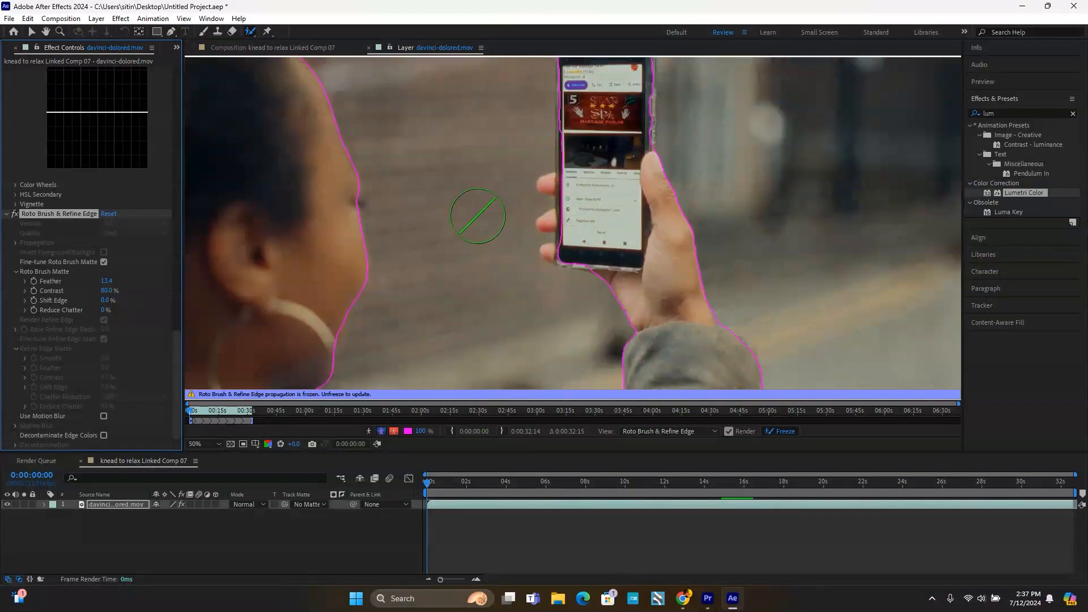
left_click(491, 504)
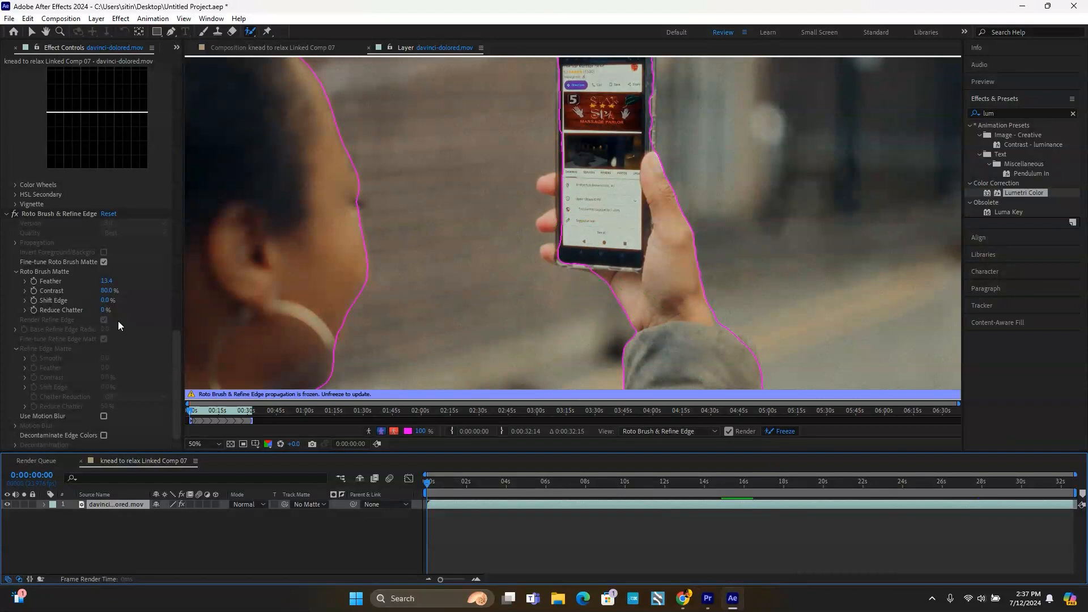
Switch to Premiere Pro, move the davinci-dolored.mov clip to Video 3, and apply the Track Matte Key effect to it.
left_click(1023, 8)
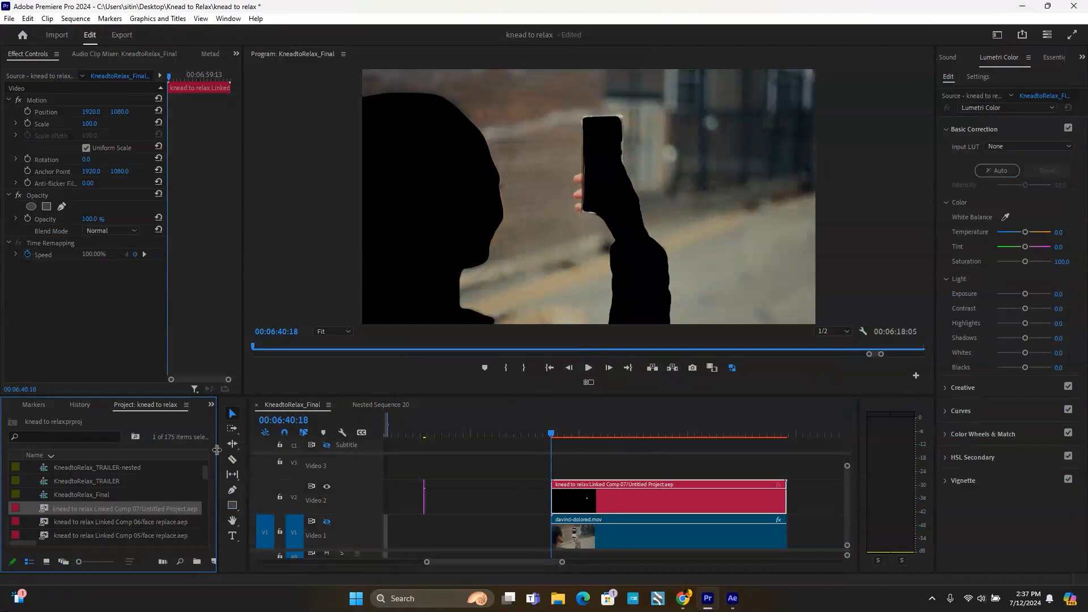
left_click(210, 405)
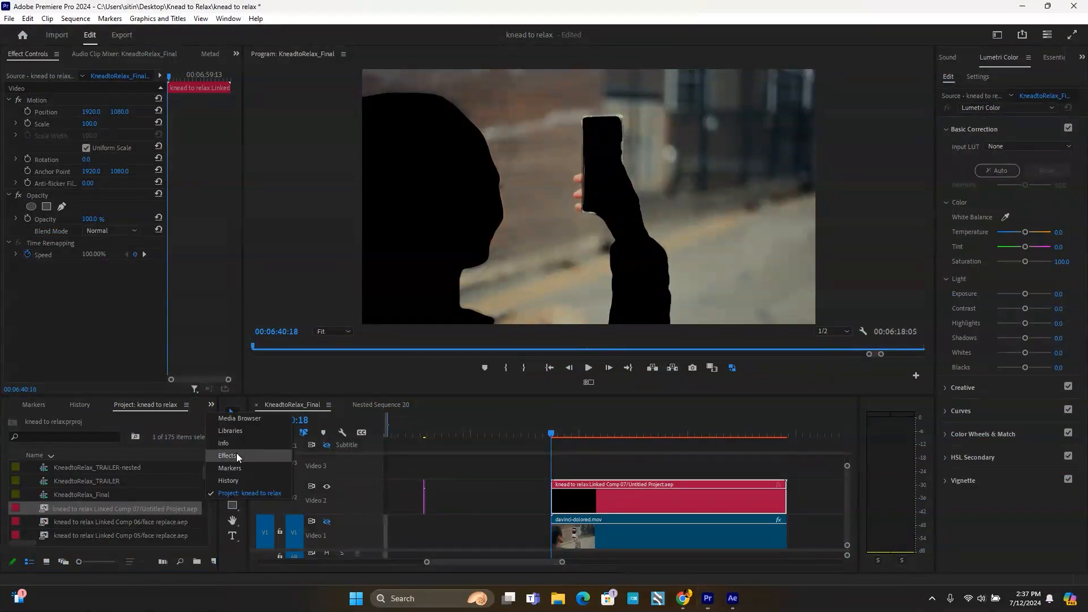
left_click(227, 456)
left_click(56, 420)
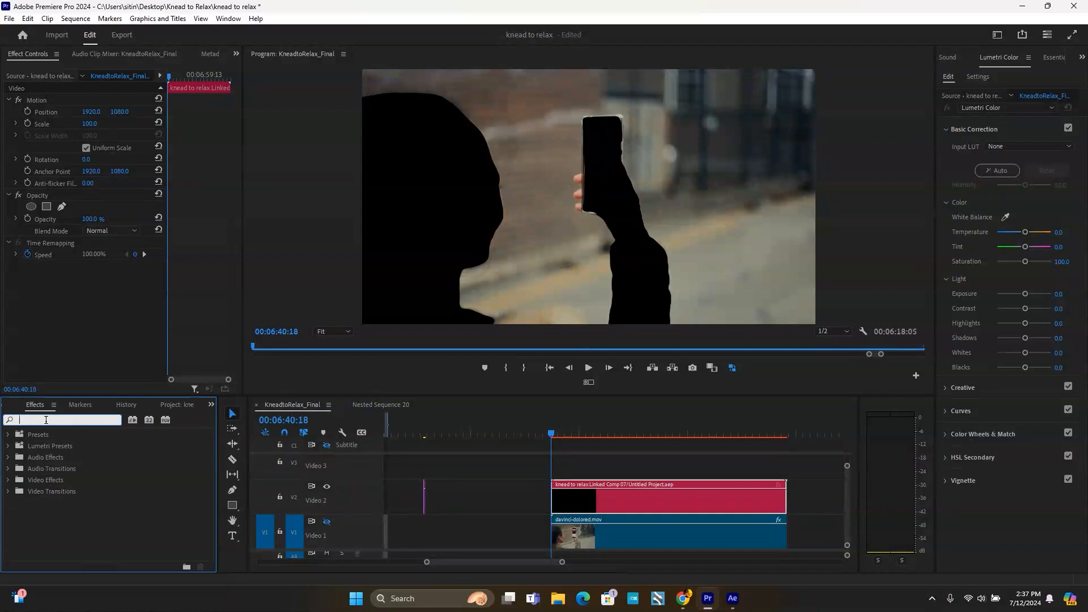
type("trac")
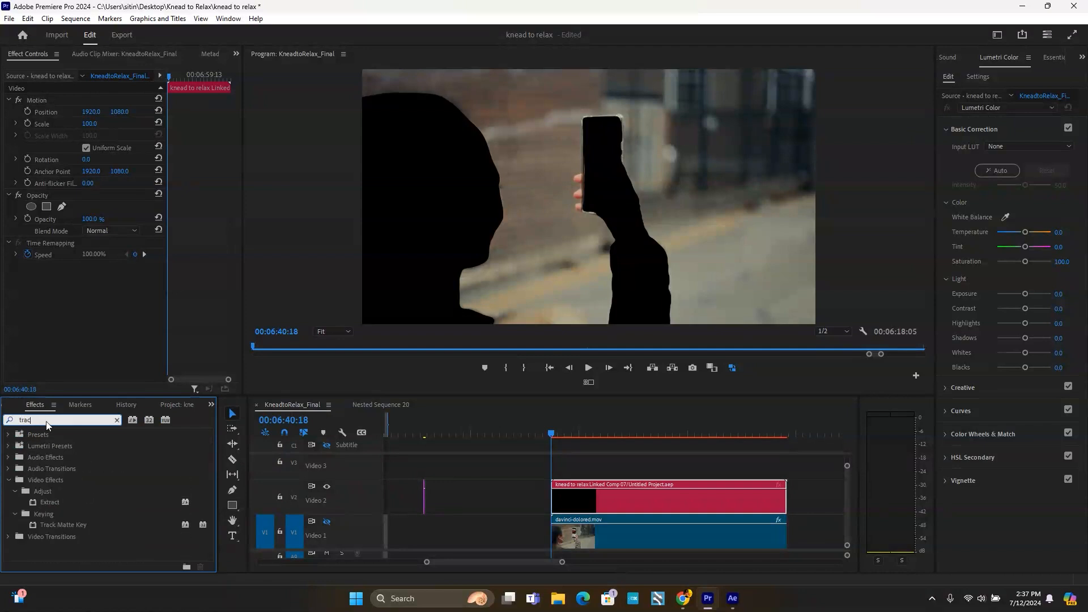
type("k matte")
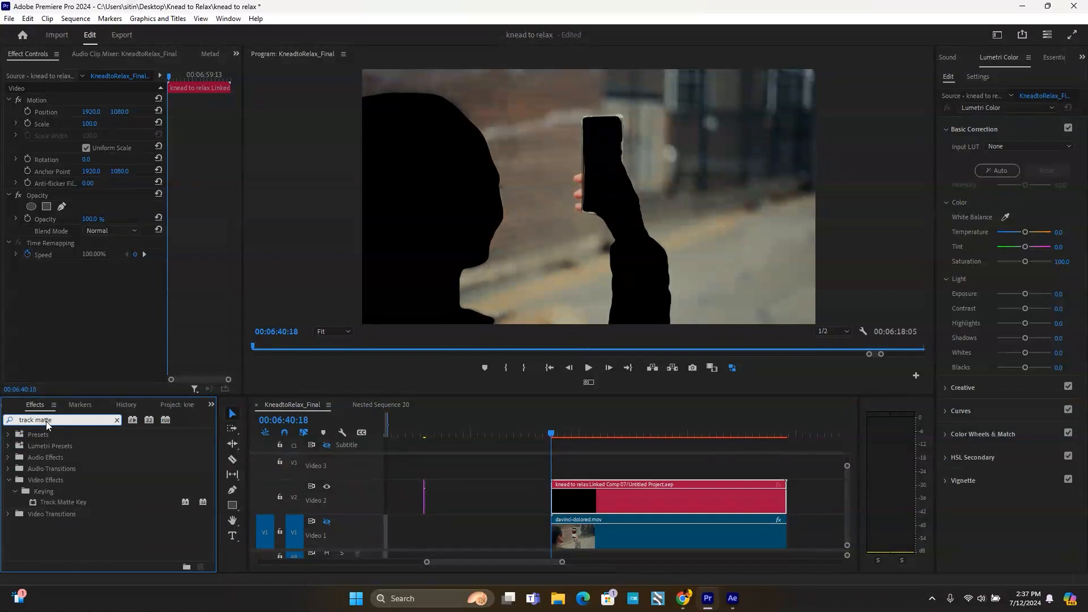
left_click_drag(56, 502, 605, 472)
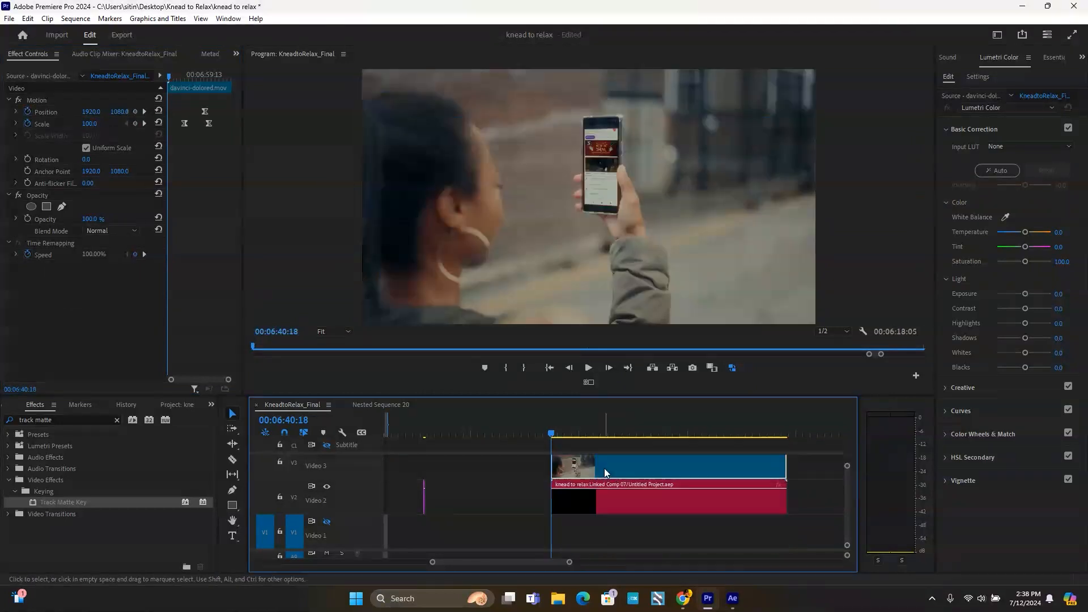
Move both clips down one track each and apply the Track Matte Key effect to the linked composition on Video 1.
left_click_drag(632, 534, 613, 498)
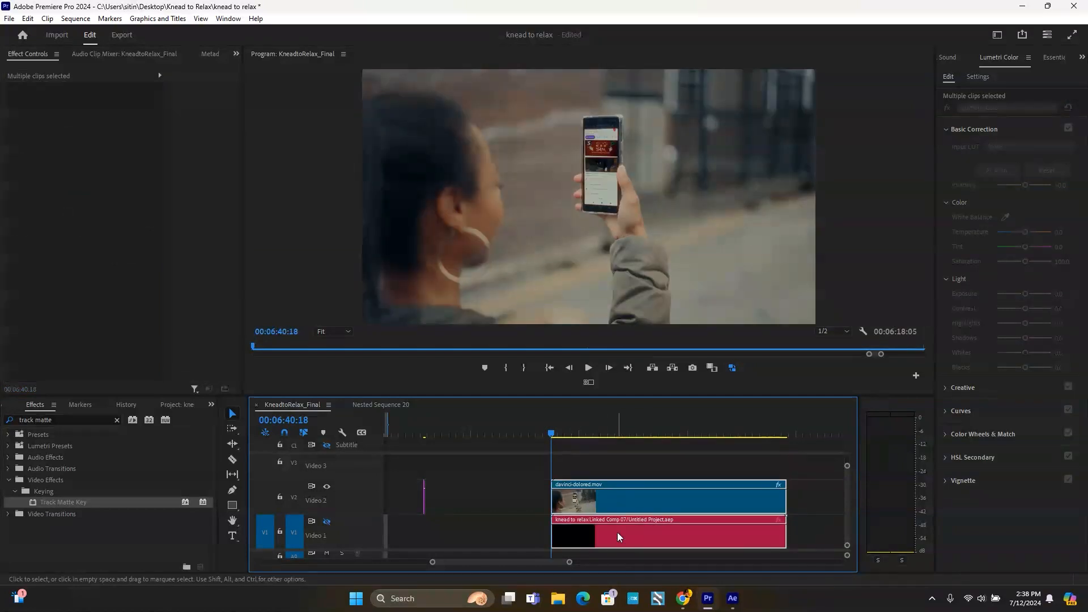
left_click(503, 531)
left_click(641, 533)
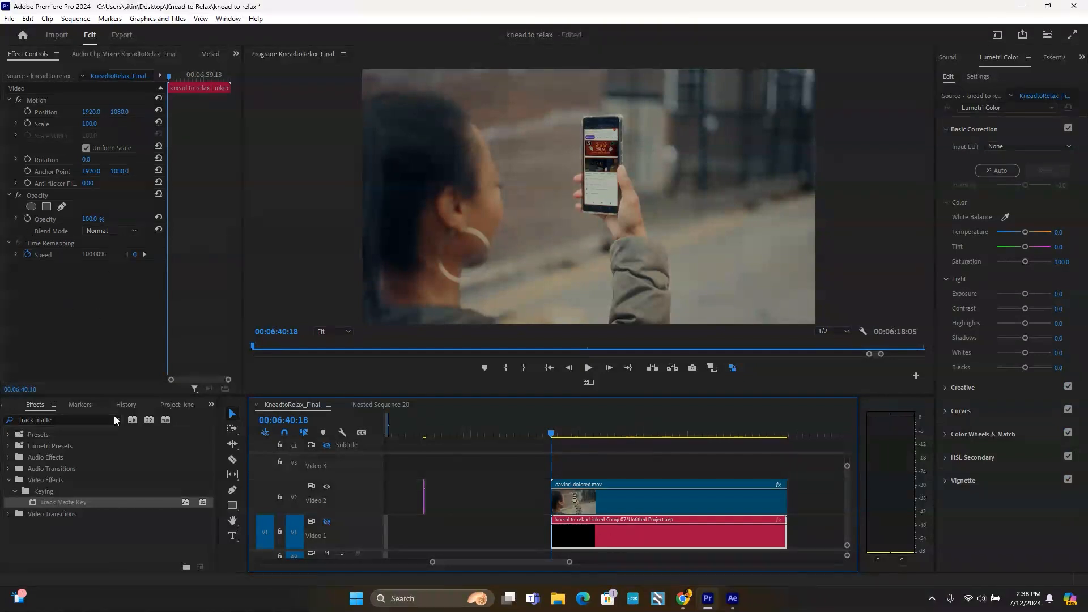
left_click(74, 419)
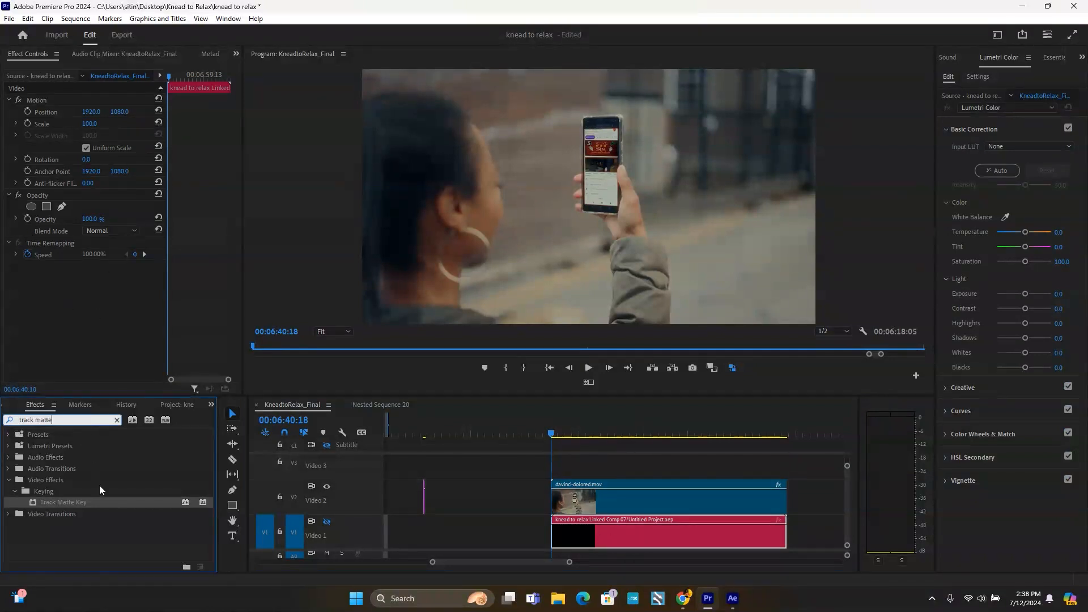
left_click_drag(100, 502, 616, 528)
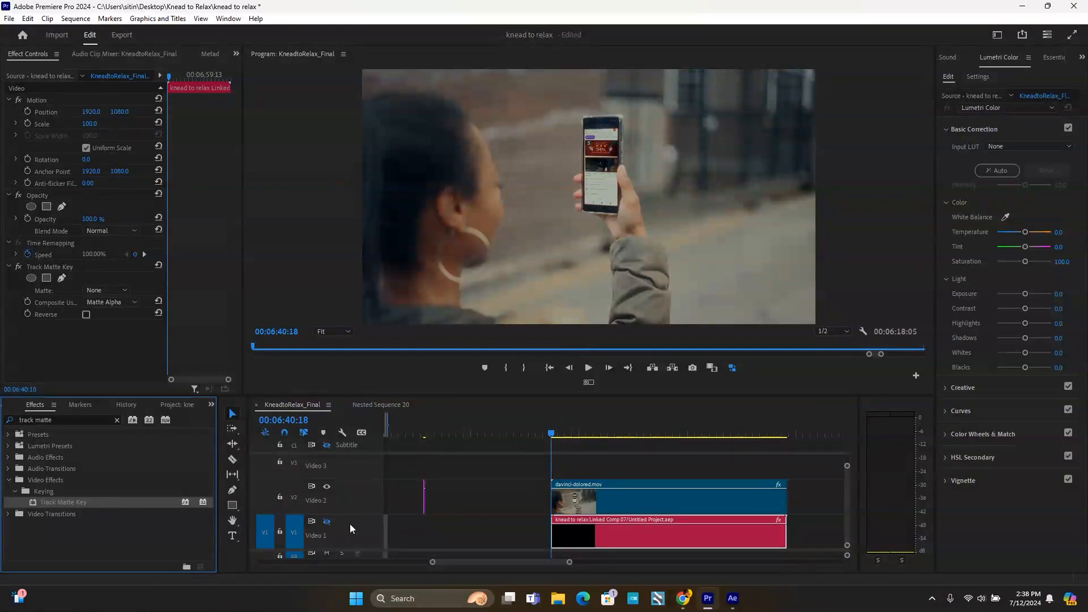
Show Video 1 and set the linked composition's Track Matte Key to use Video 2 as matte, composited using Matte Alpha.
left_click(330, 524)
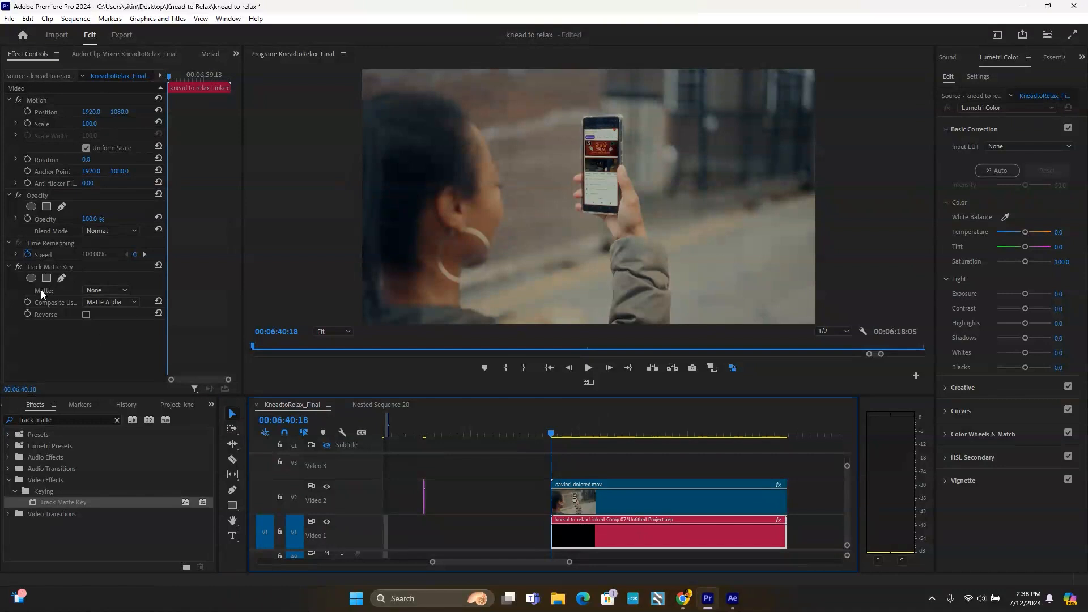
left_click(111, 301)
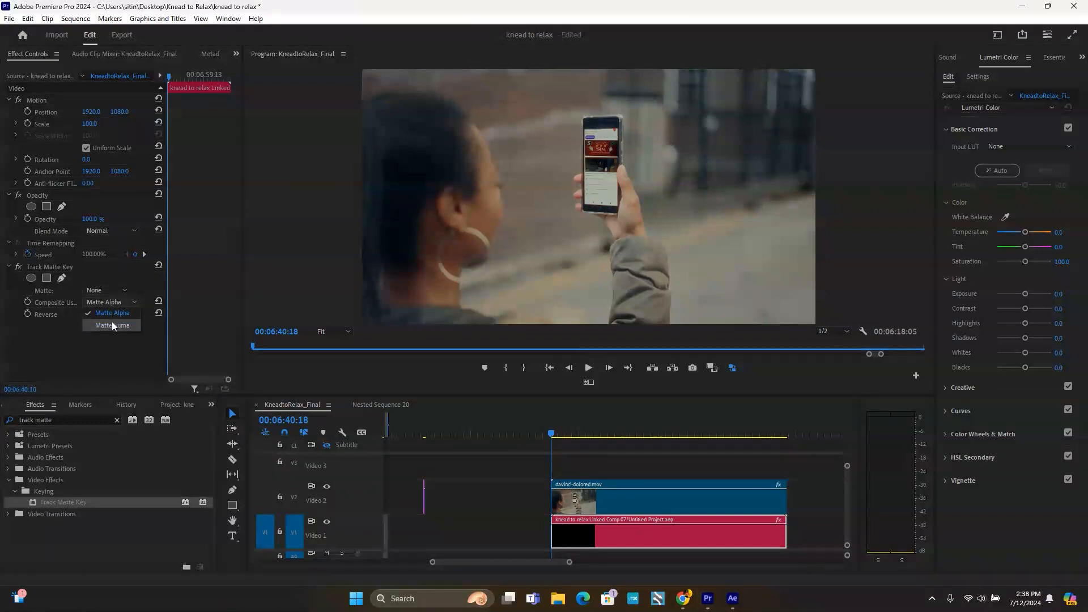
left_click(107, 305)
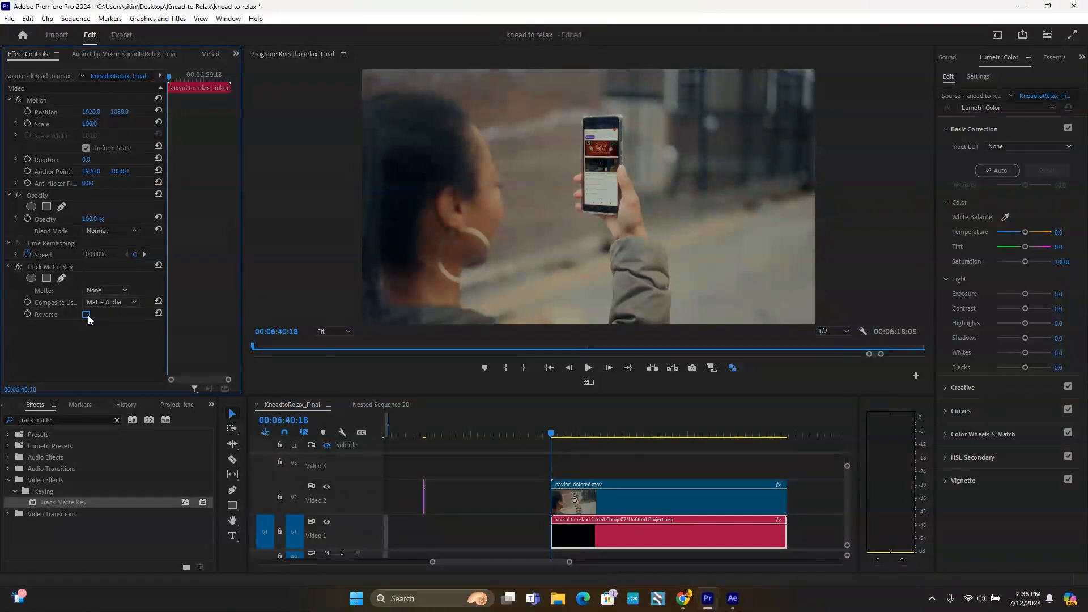
left_click(107, 291)
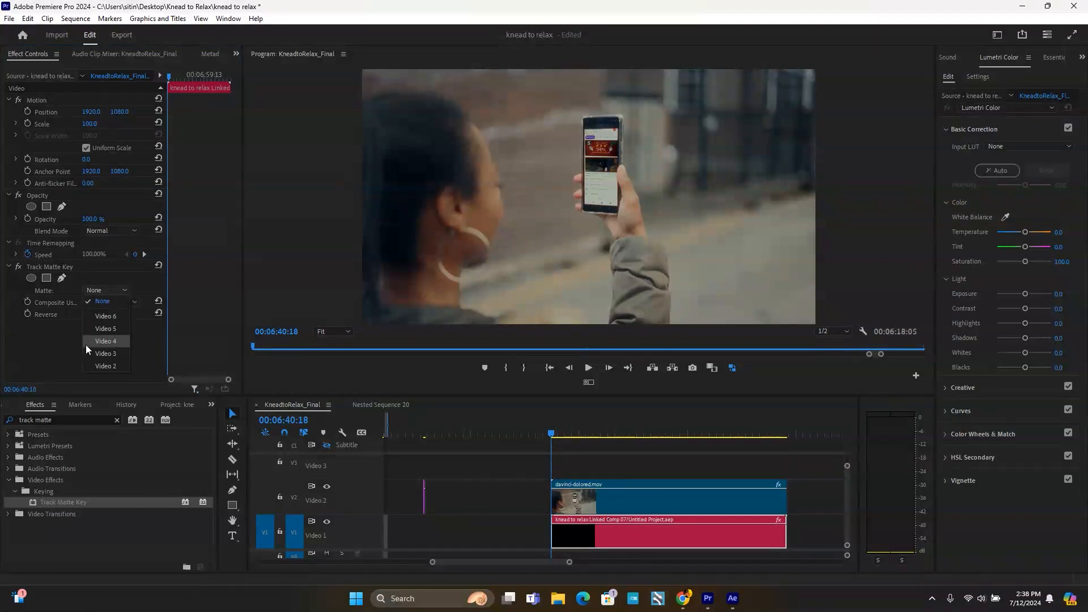
left_click(109, 366)
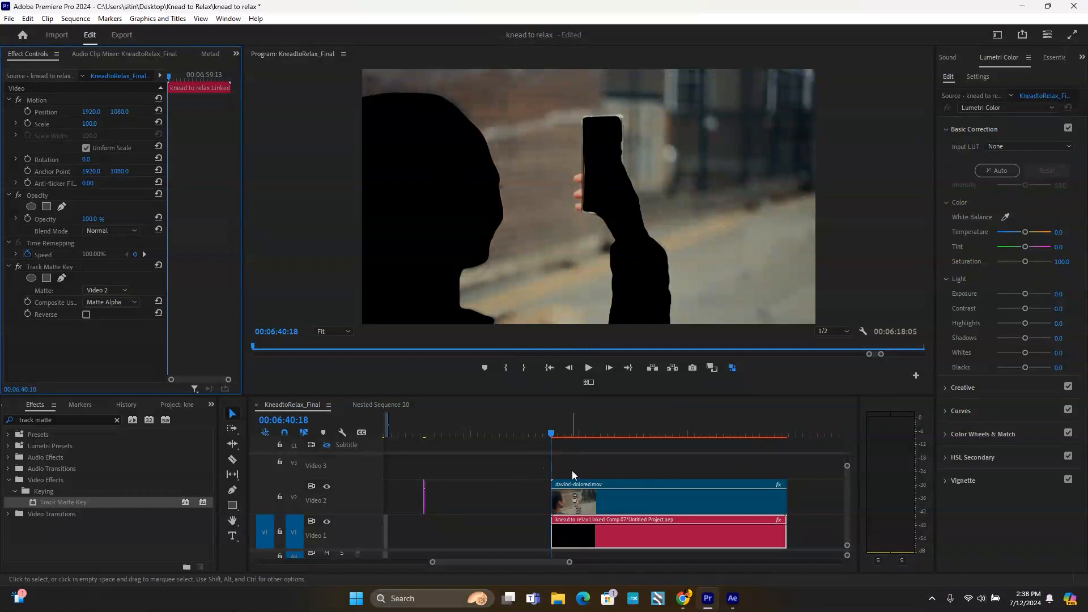
Nest the davinci-dolored.mov clip and the linked composition together as Nested Sequence 24.
left_click_drag(577, 465, 662, 533)
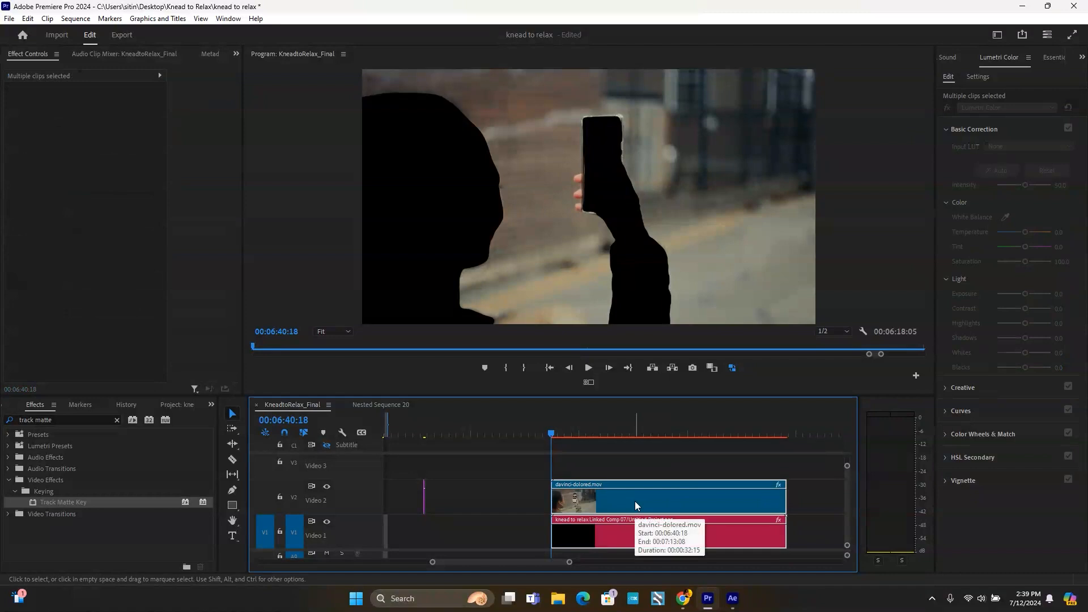
right_click(635, 505)
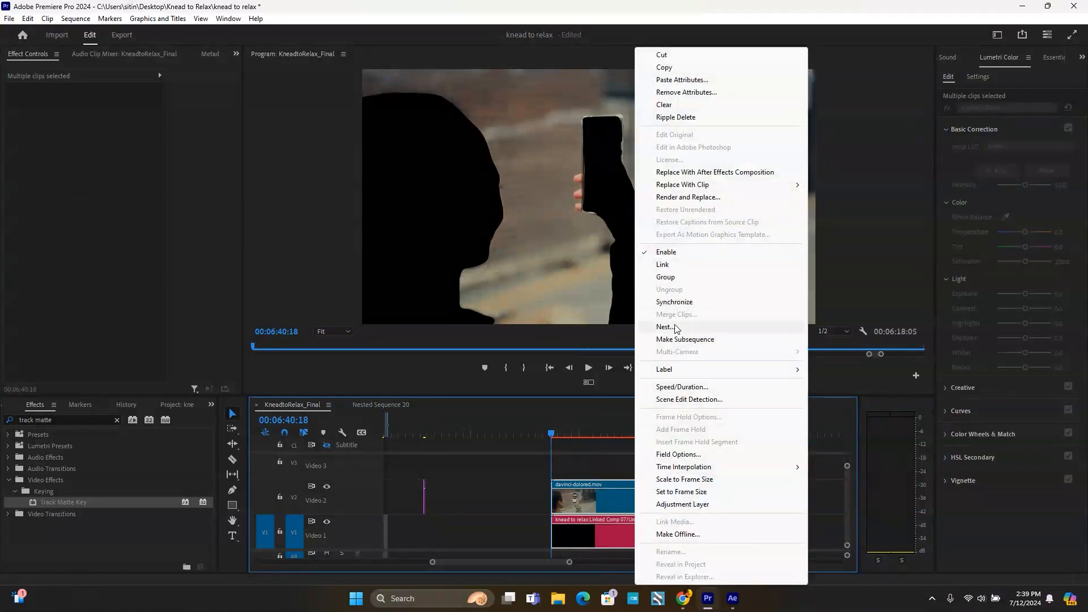
left_click(664, 327)
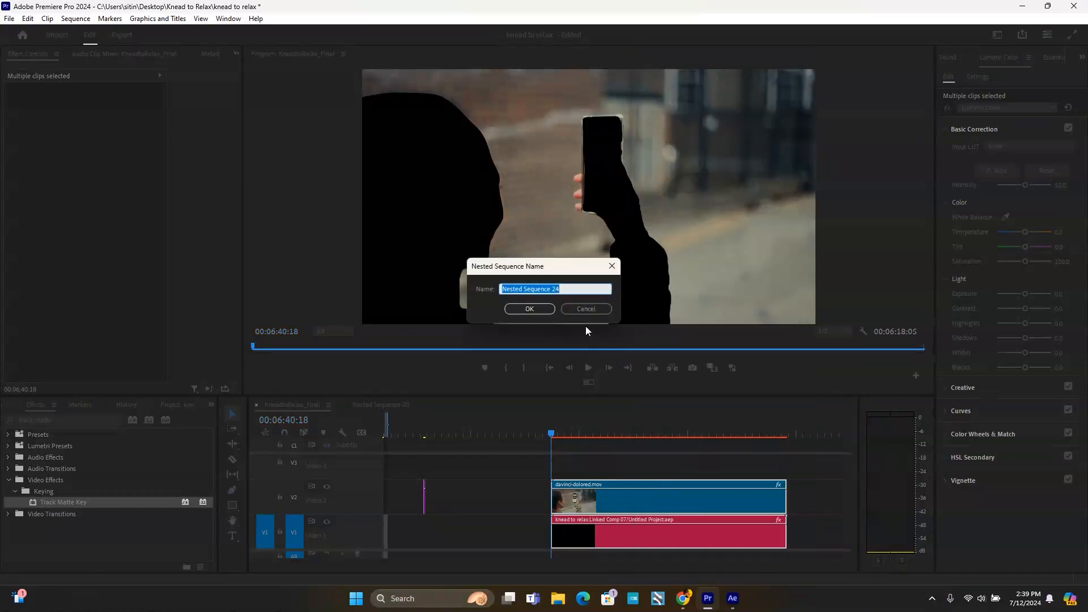
left_click(521, 310)
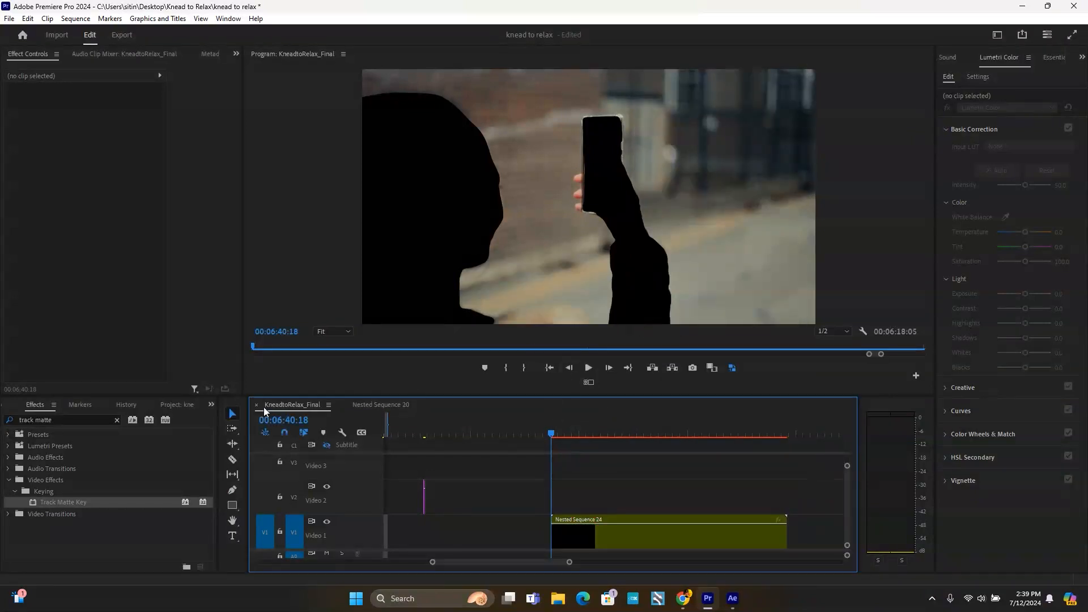
Search the effects for warp and apply Warp Stabilizer to Nested Sequence 24 on Video 1.
left_click(117, 421)
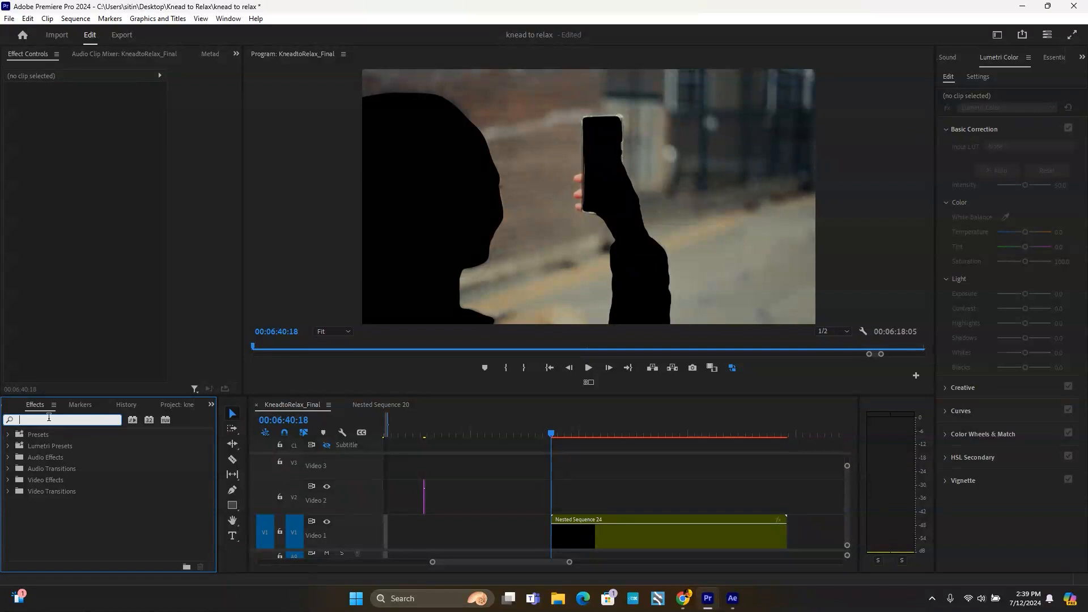
type("war")
key("BackSpace")
key("BackSpace")
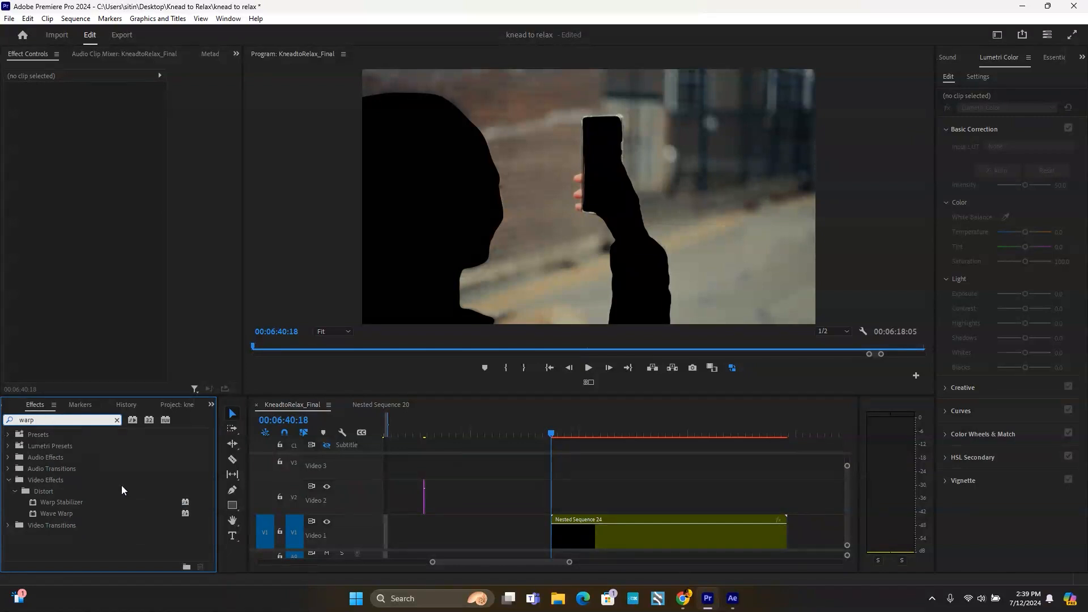
left_click_drag(56, 501, 667, 542)
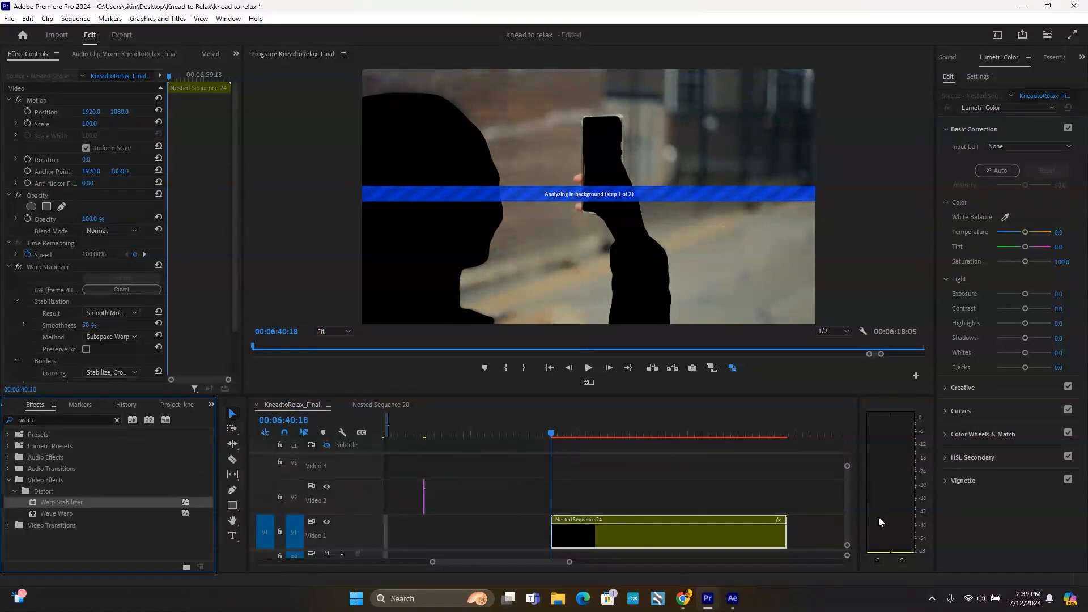
left_click(850, 529)
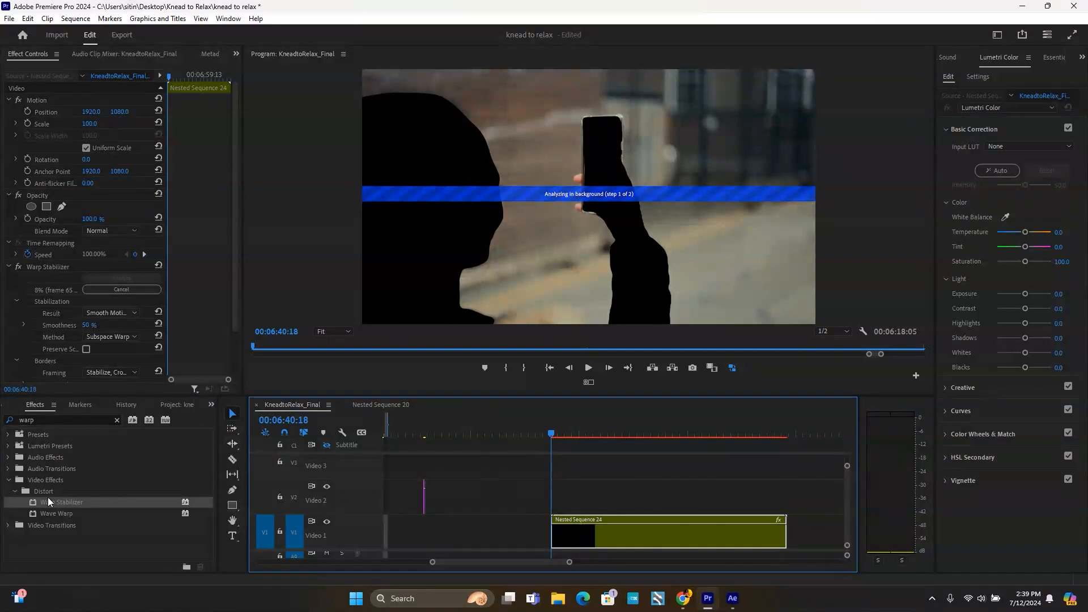
Cancel the Warp Stabilizer analysis and delete Nested Sequence 24 from the timeline.
left_click(120, 288)
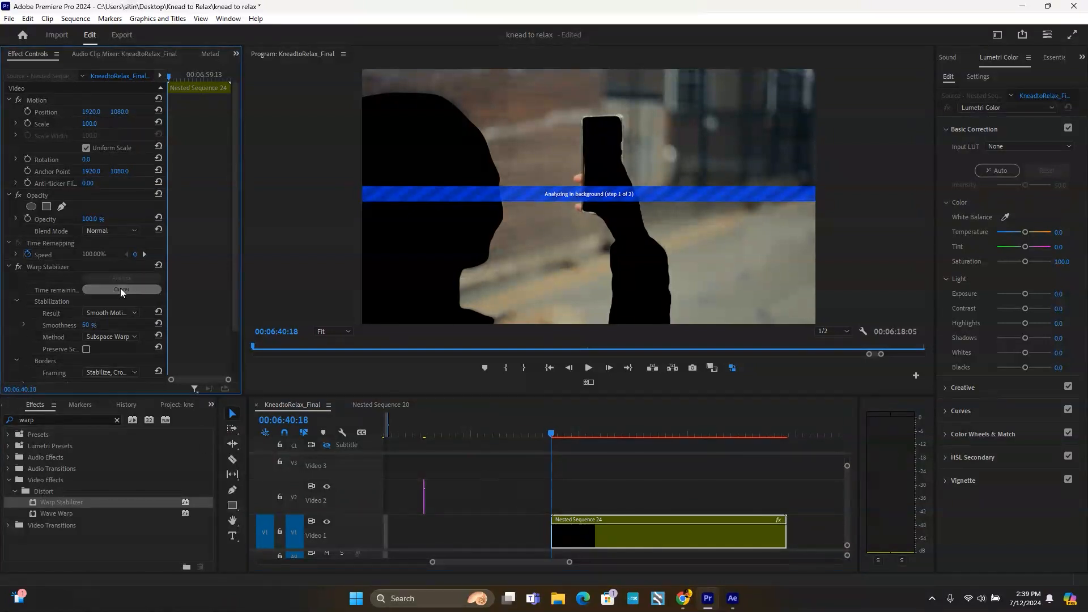
left_click_drag(528, 503, 708, 543)
key("Delete")
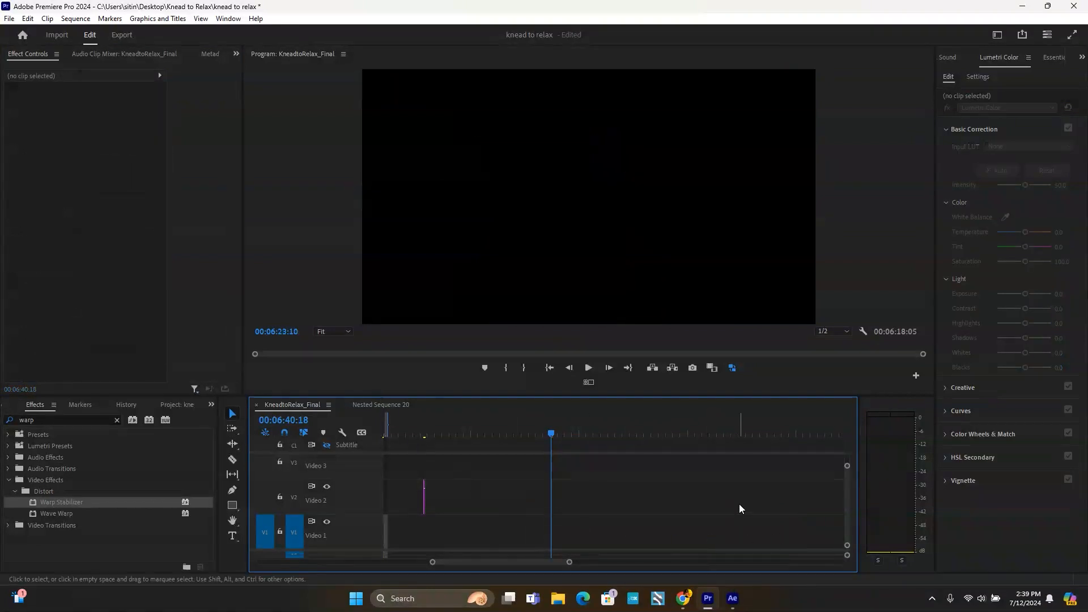
Open Nested Sequence 20 and toggle V5's visibility on and off to compare the matted linked composition with the original clip.
left_click(371, 406)
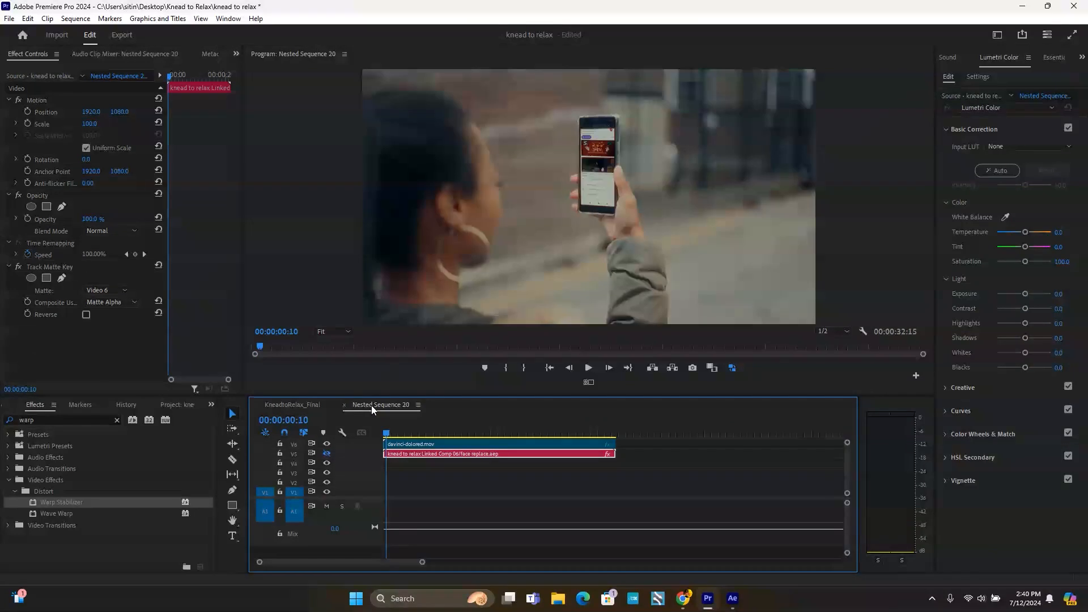
left_click(326, 454)
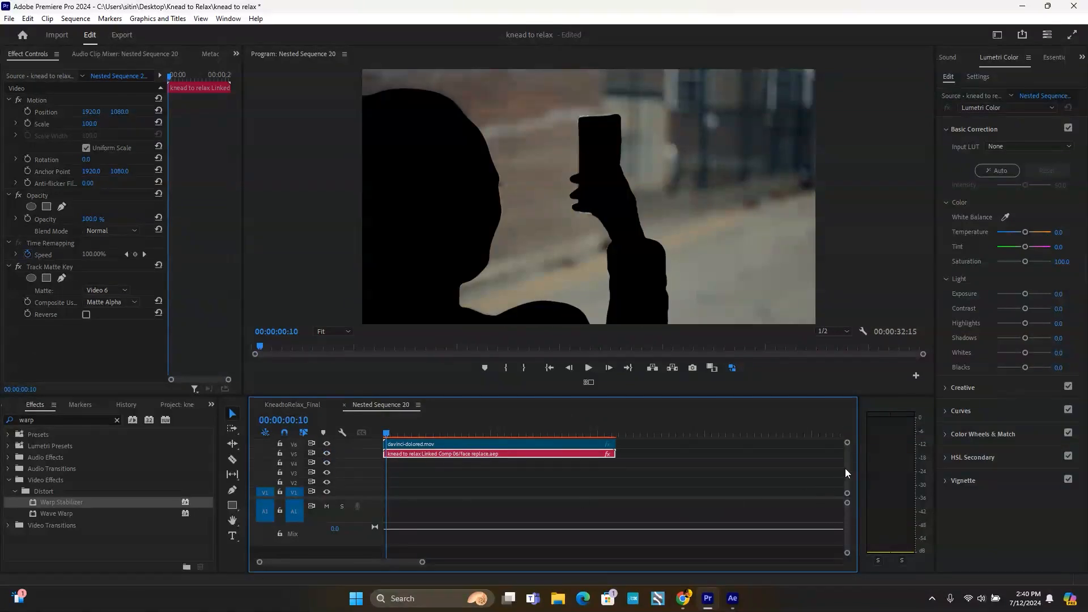
left_click_drag(845, 468, 845, 463)
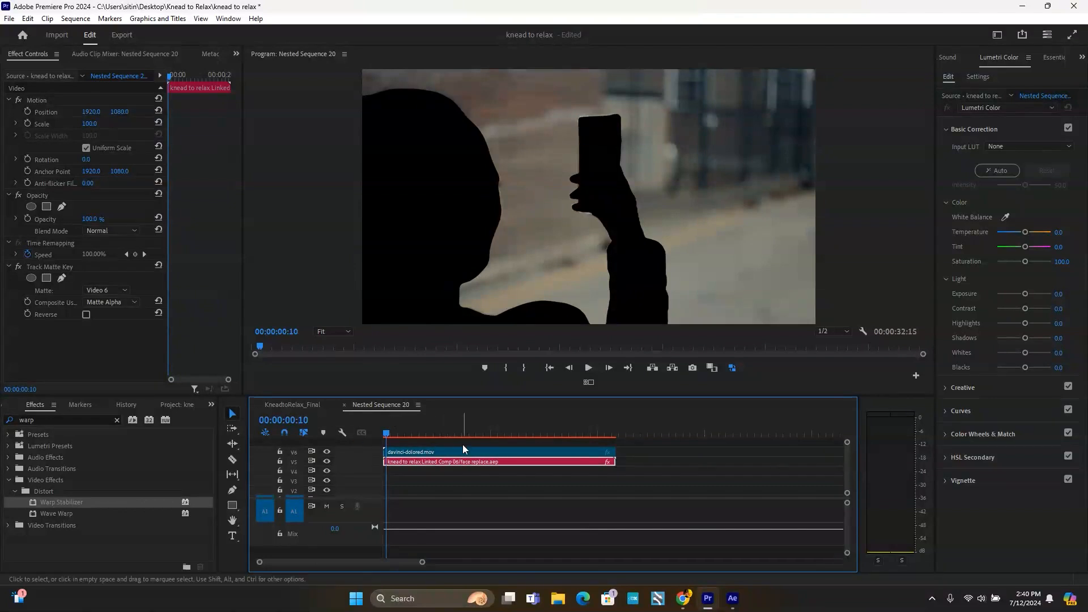
left_click(327, 462)
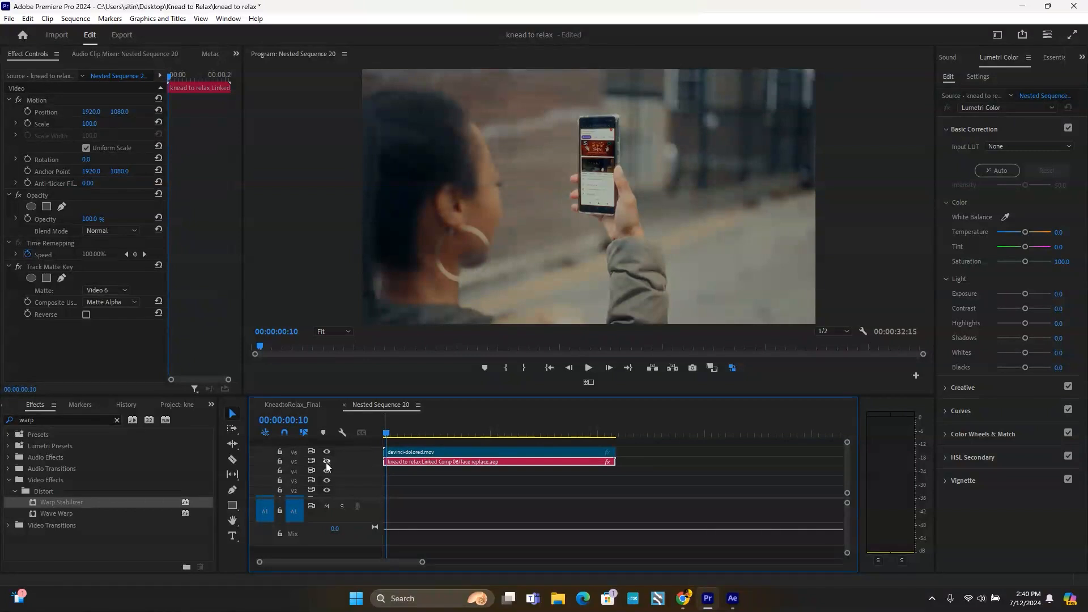
Return to the KneadtoRelax_Final sequence, show the track holding Nested Sequence 20, and scrub through that clip to 00:00:35:05.
left_click(283, 404)
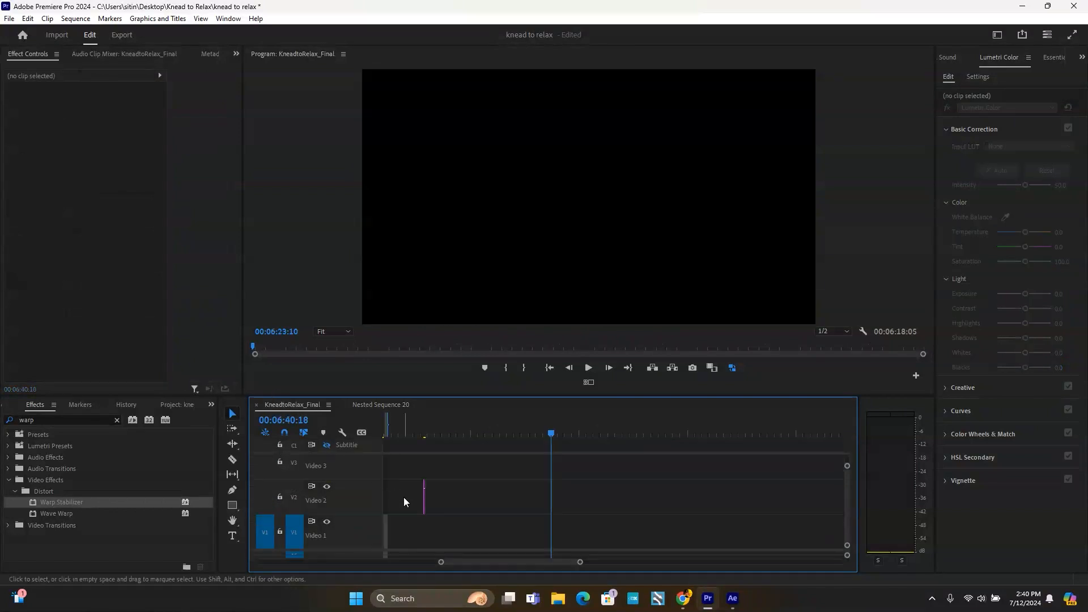
left_click_drag(505, 561, 323, 563)
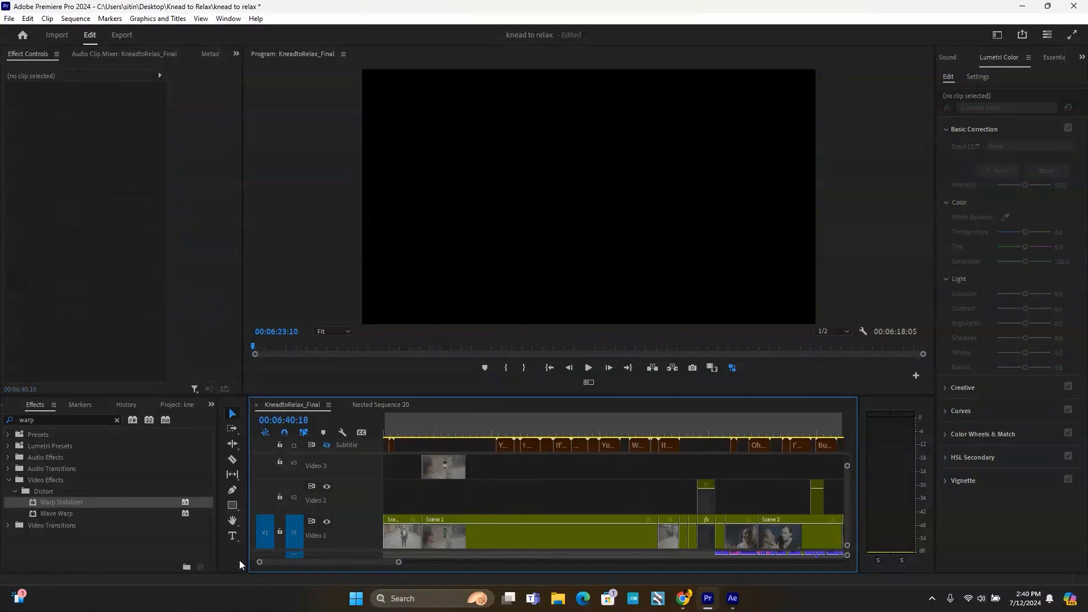
scroll(846, 507, "up", 4)
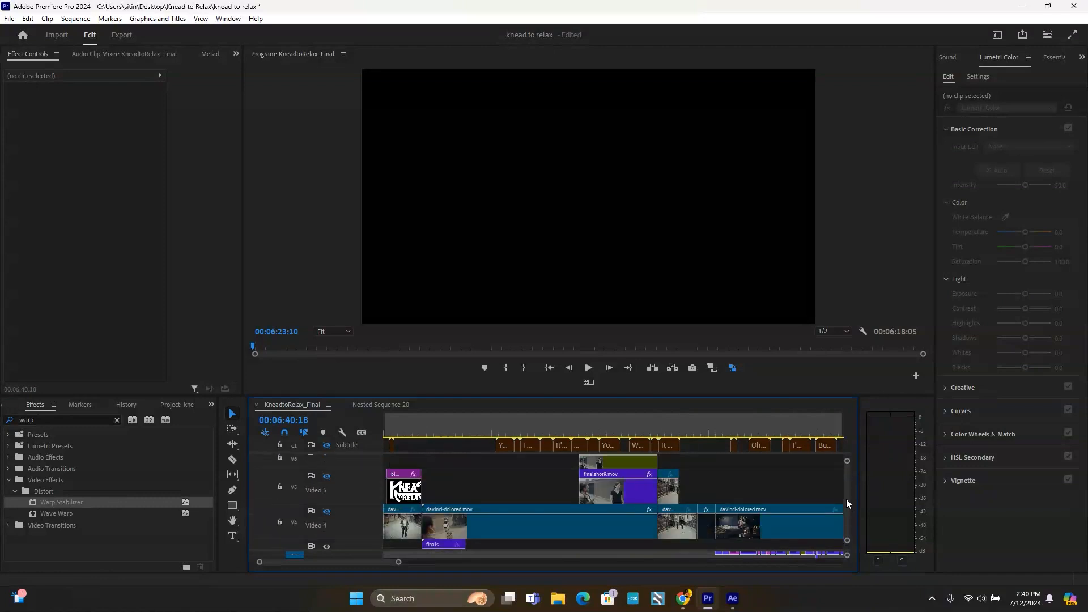
scroll(846, 501, "down", 1)
scroll(846, 505, "up", 4)
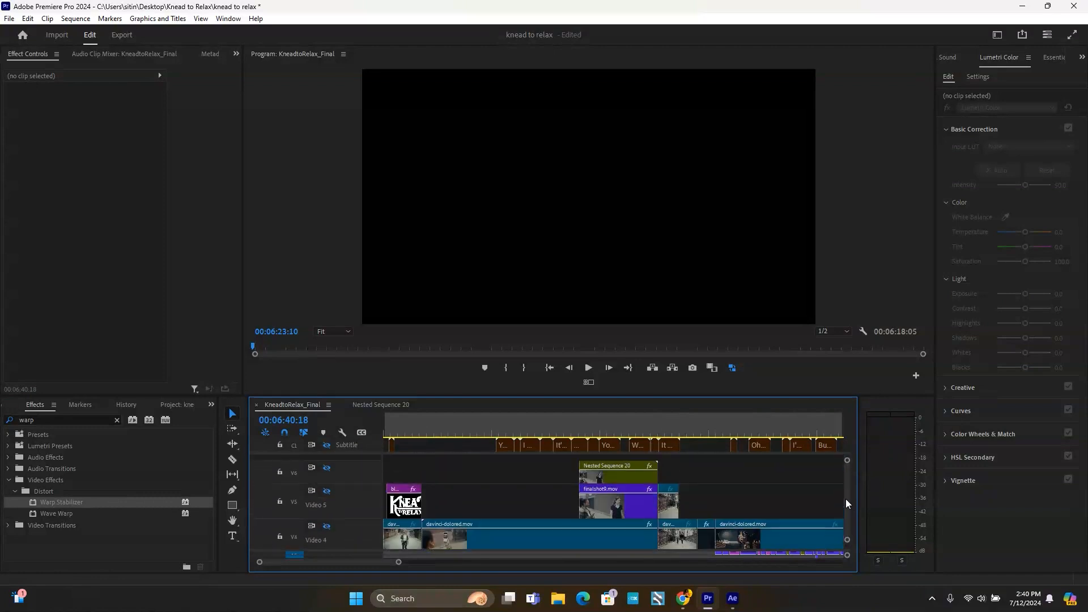
left_click(592, 428)
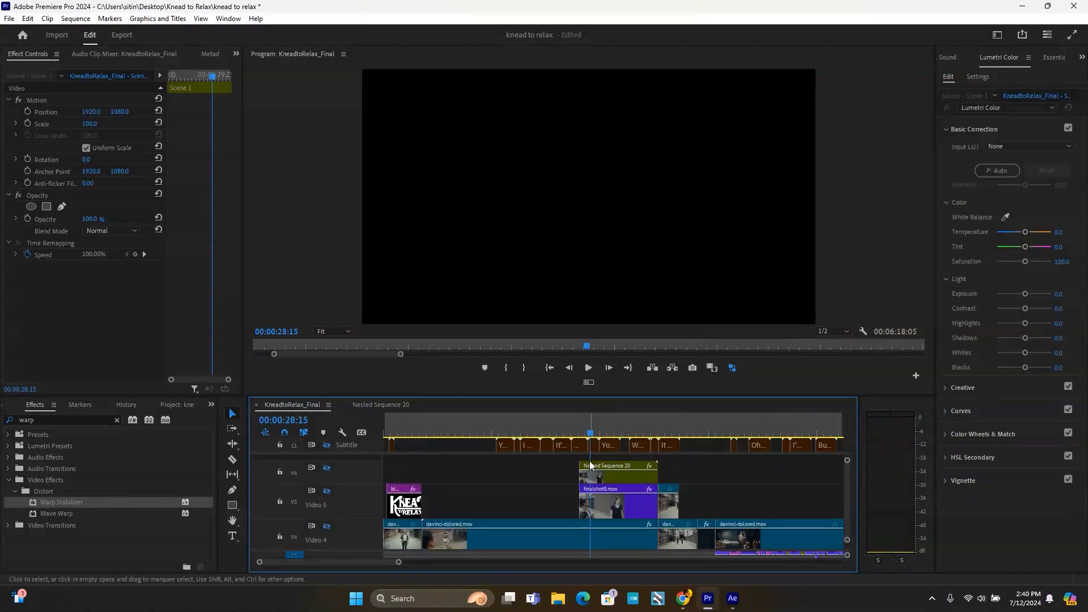
left_click(327, 468)
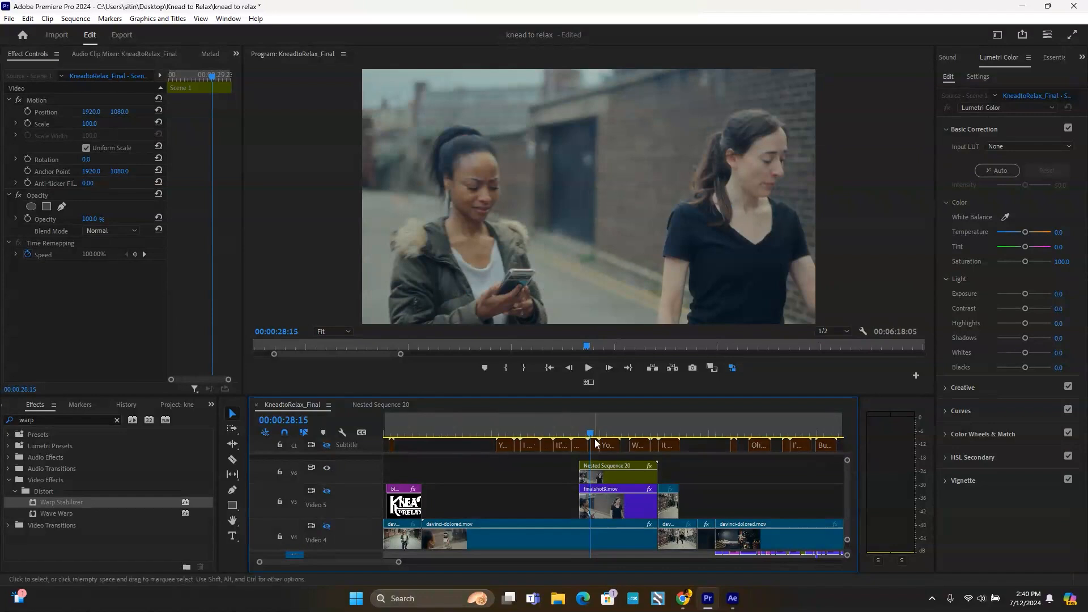
left_click(593, 434)
left_click_drag(593, 434, 638, 436)
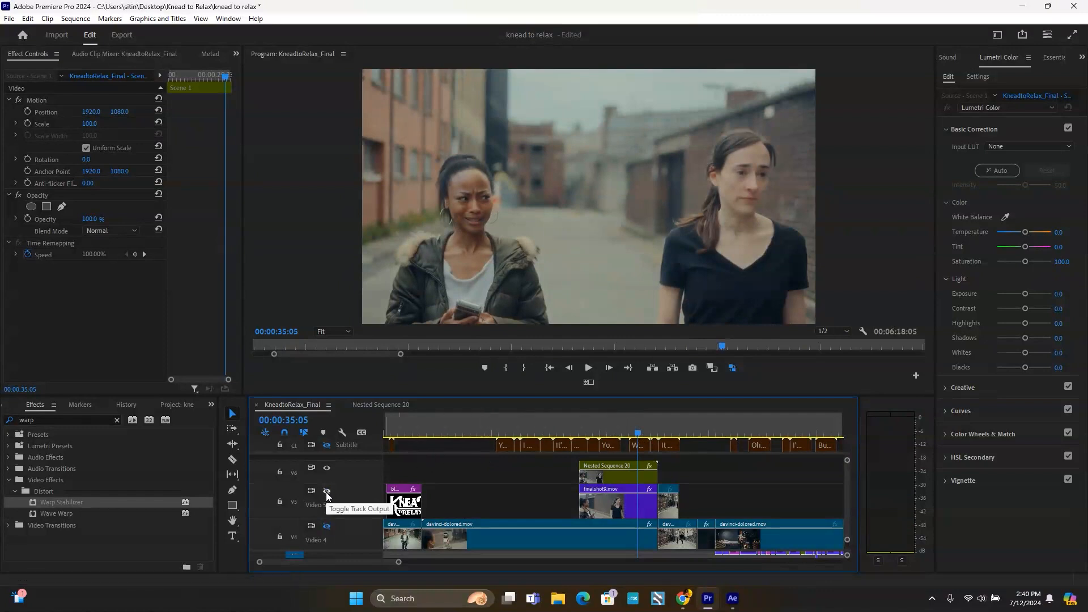
Show Video 4 and Video 5, scrub through the shot leading into Nested Sequence 20, and select the davinci-dolored.mov clip at 00:00:23:21.
left_click(326, 526)
left_click(447, 418)
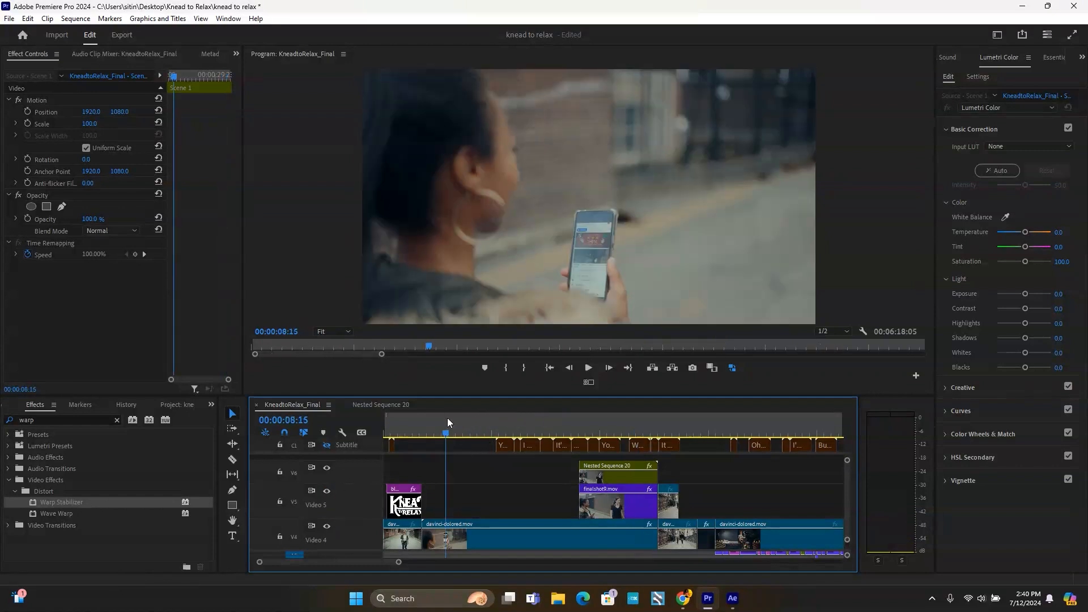
left_click_drag(447, 417, 562, 420)
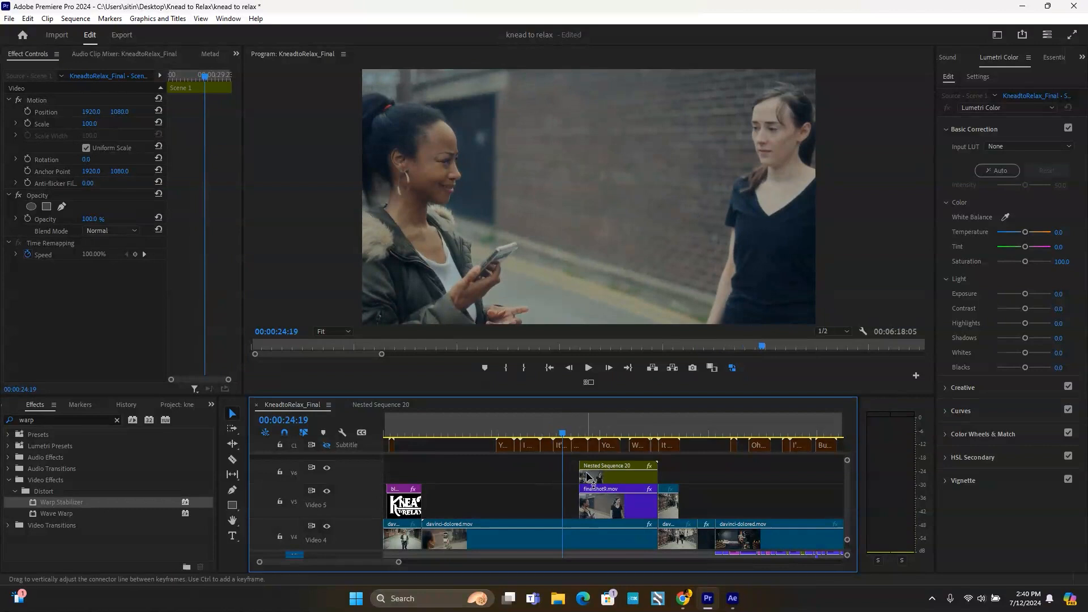
left_click_drag(583, 426, 599, 429)
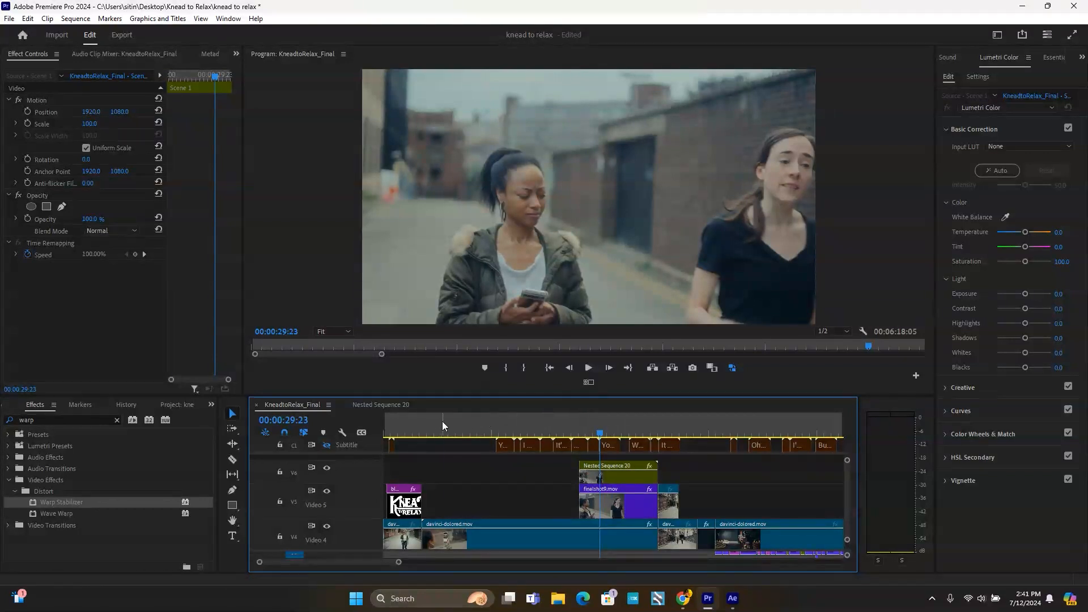
left_click_drag(443, 421, 556, 427)
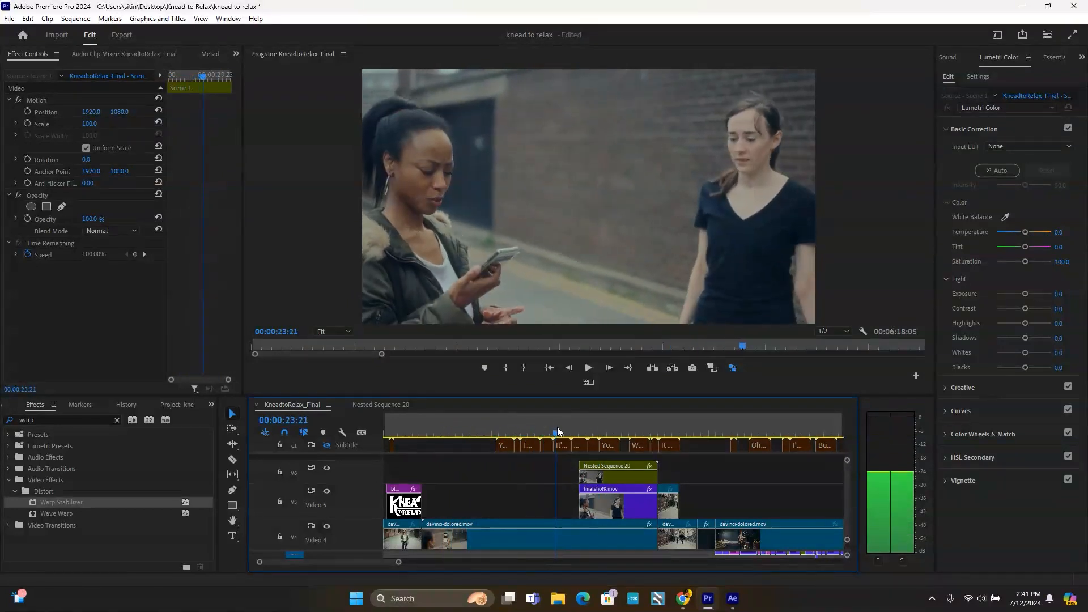
left_click(587, 540)
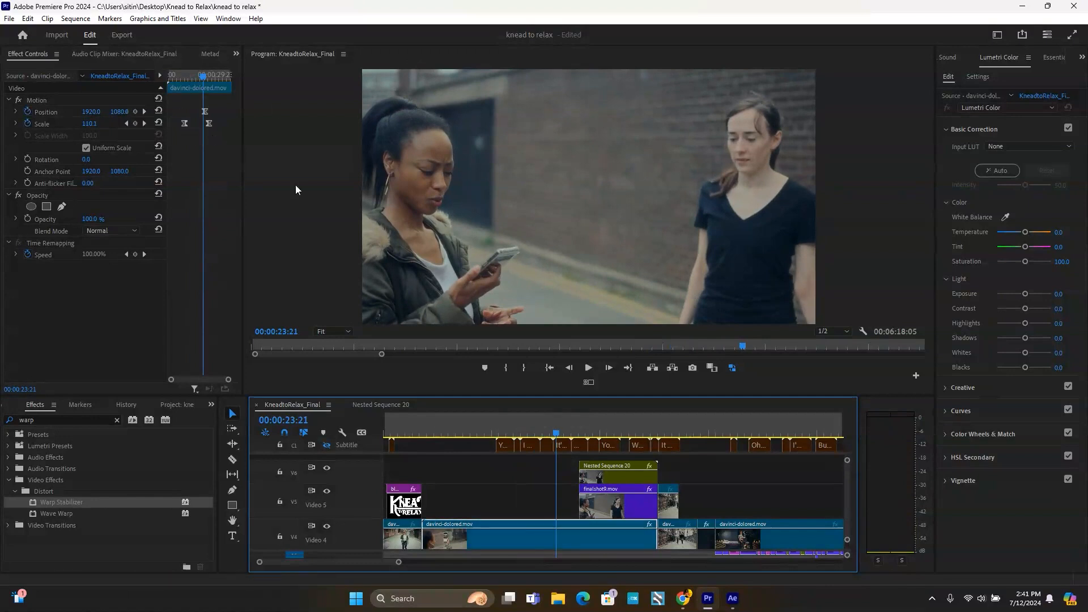
At the start of Nested Sequence 20, hide Video 5 and toggle the nested sequence's track off and on to compare the transition frame.
left_click(577, 425)
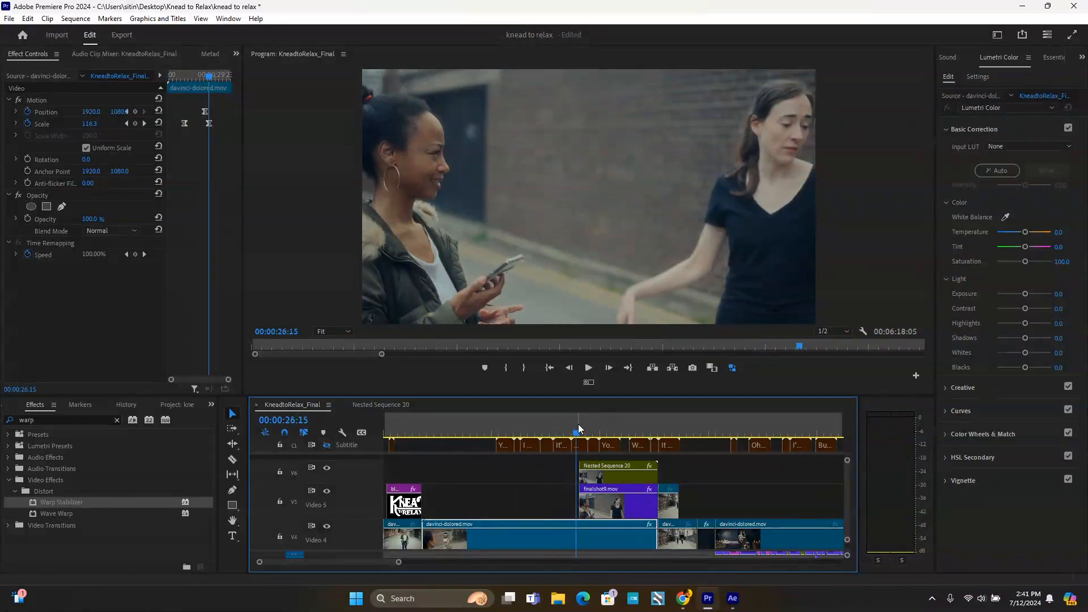
left_click_drag(578, 424, 580, 425)
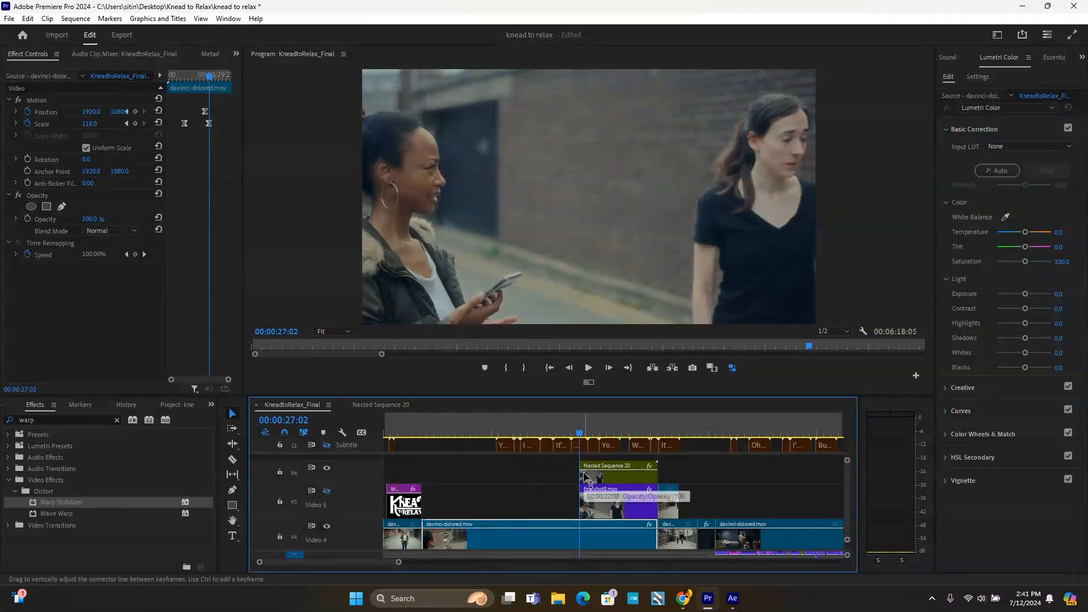
key("Right")
key("Right")
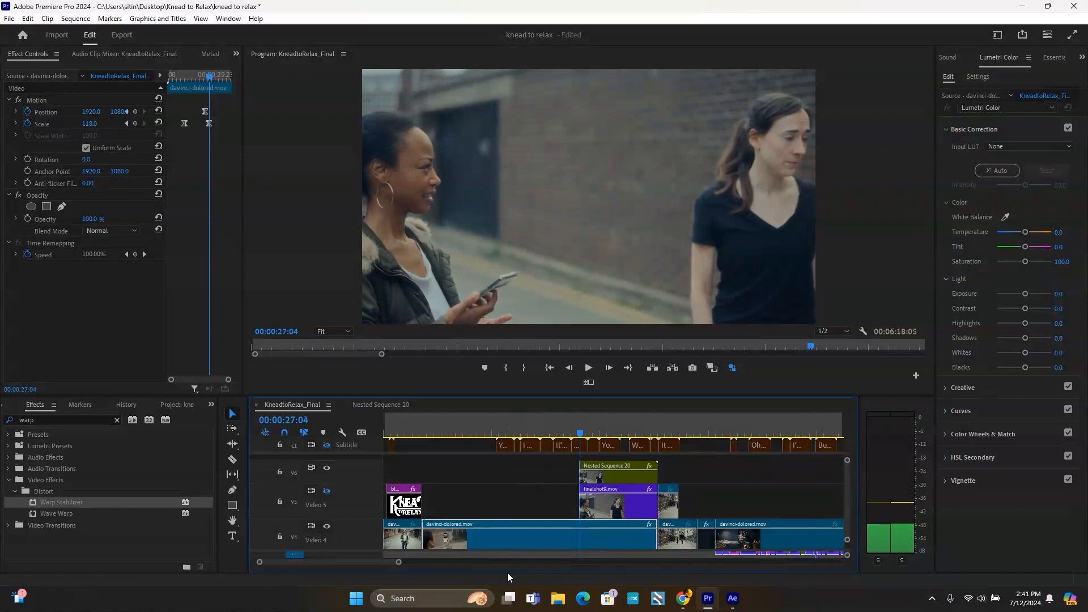
left_click_drag(399, 562, 366, 557)
key("Left")
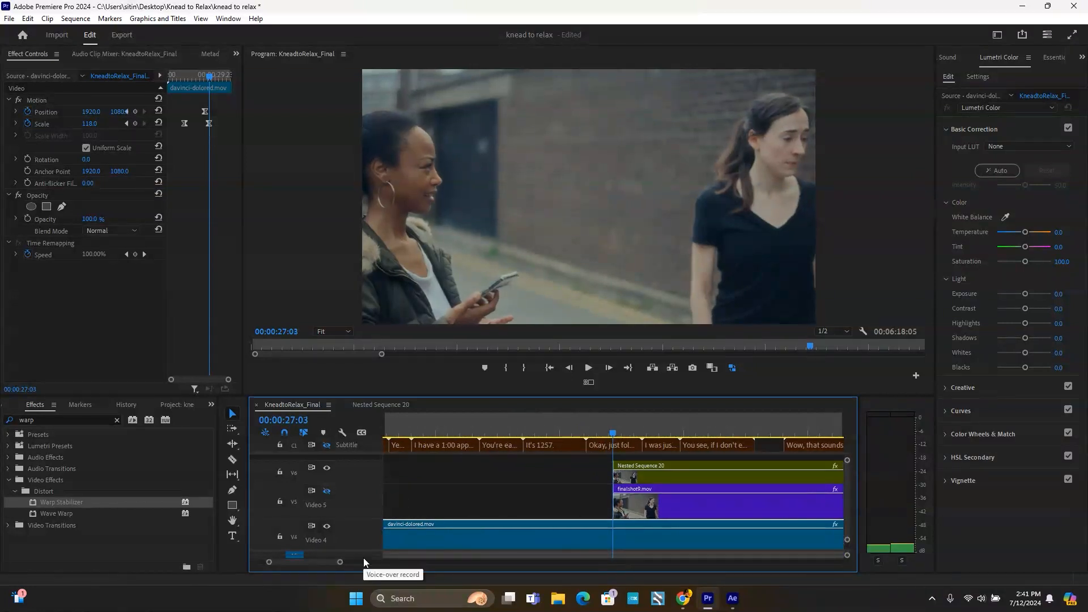
left_click(327, 468)
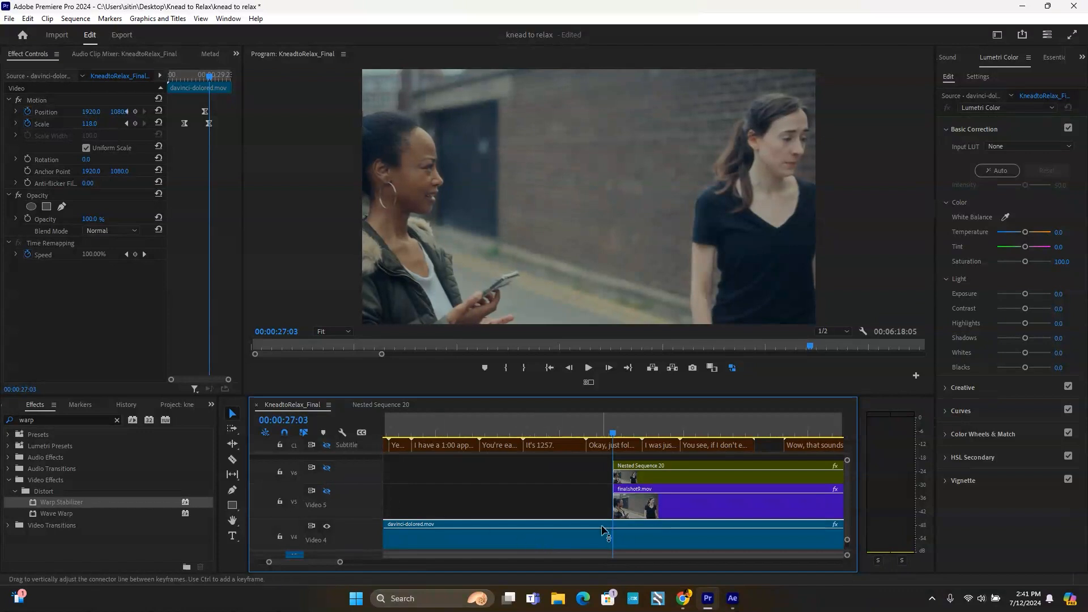
left_click(326, 468)
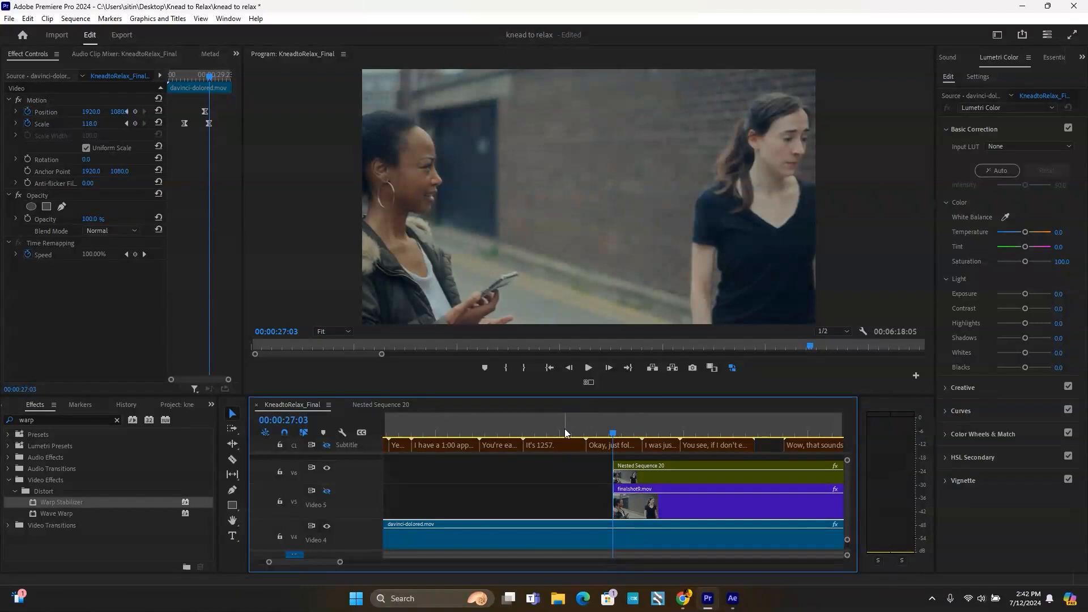
Examine the Scale animation of the davinci-dolored.mov clip leading into Nested Sequence 20 and check the first Scale keyframe's interpolation options.
left_click_drag(565, 428, 463, 429)
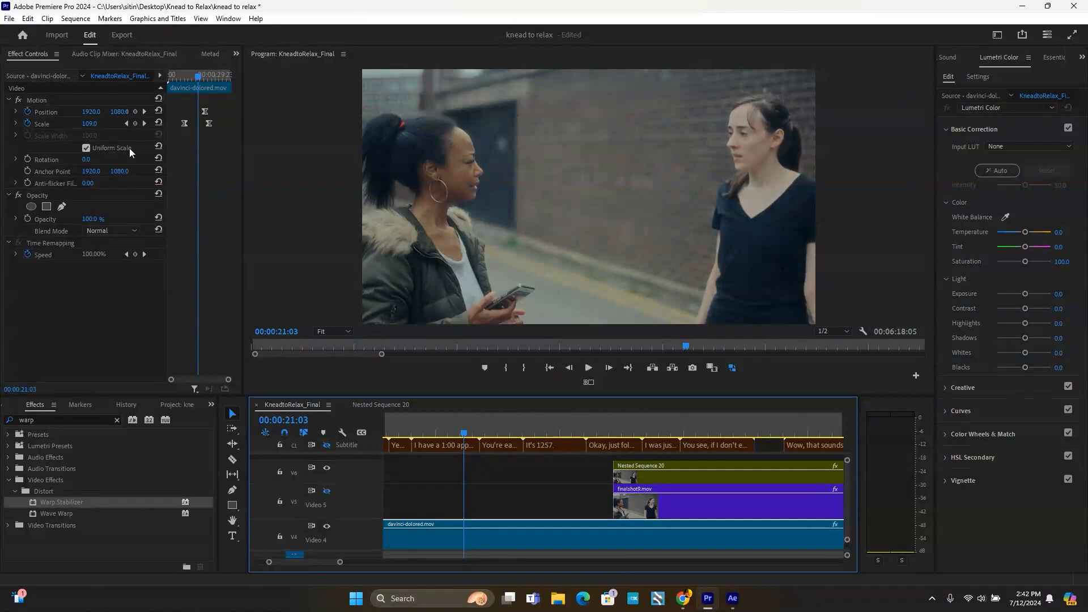
left_click(613, 429)
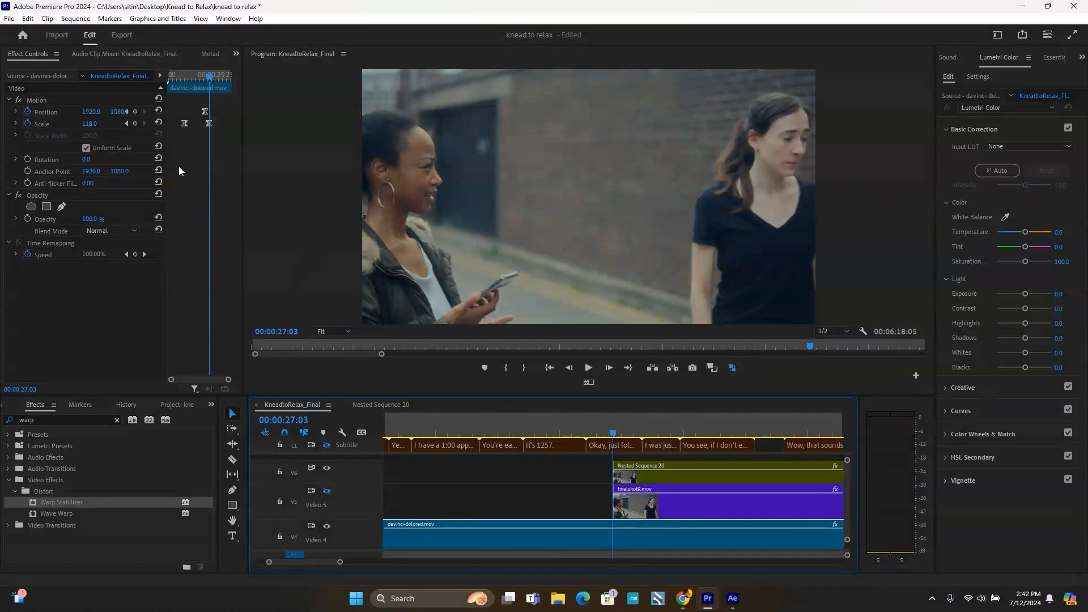
left_click(187, 72)
left_click_drag(187, 71, 207, 77)
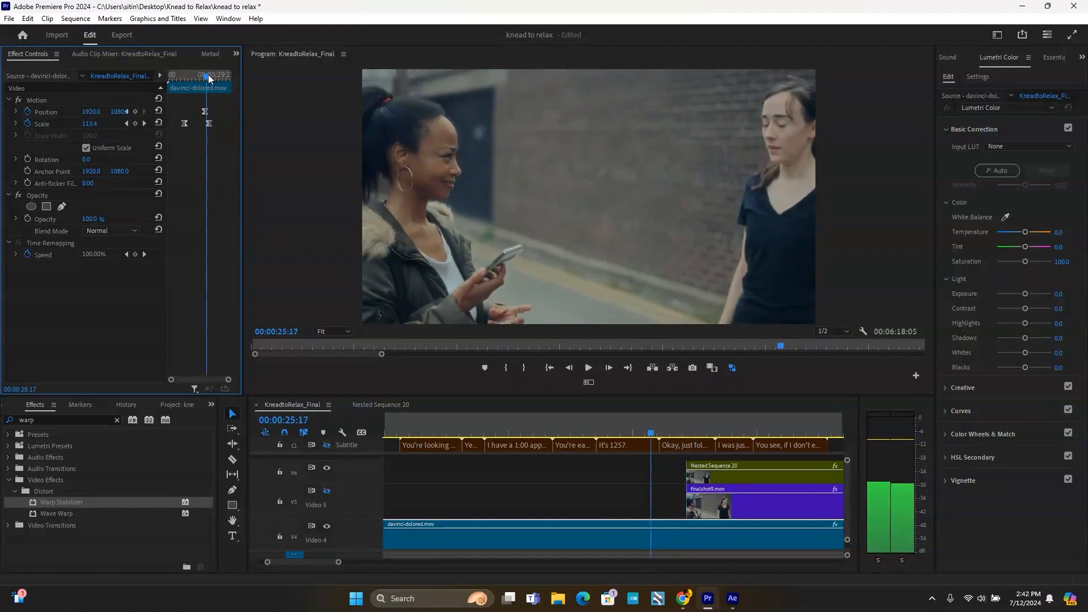
left_click(630, 428)
mouse_move(630, 429)
left_mouse_down()
mouse_move(695, 426)
mouse_move(593, 432)
mouse_move(611, 432)
left_mouse_up()
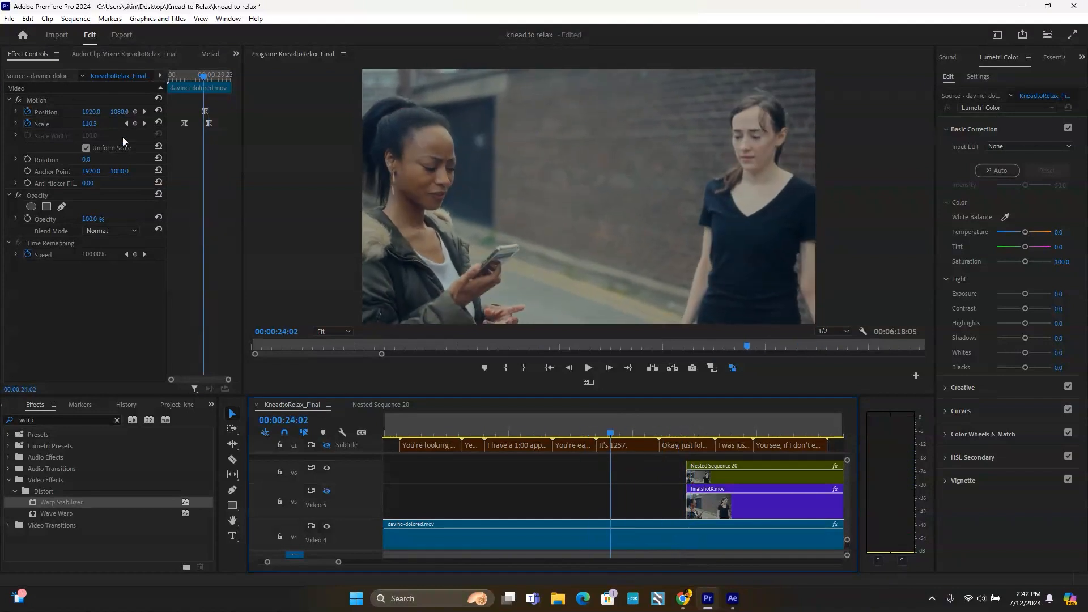
right_click(184, 124)
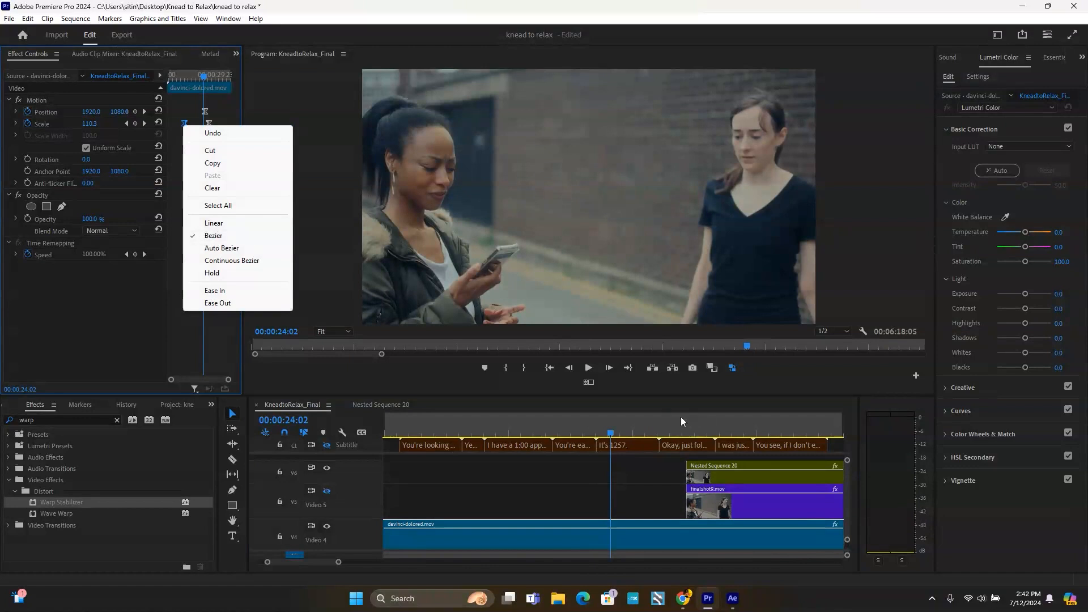
Review the transition into Nested Sequence 20 by scrubbing across it, and play the stabilized shot through to 00:00:33:17.
left_click(633, 429)
left_click_drag(633, 424, 717, 432)
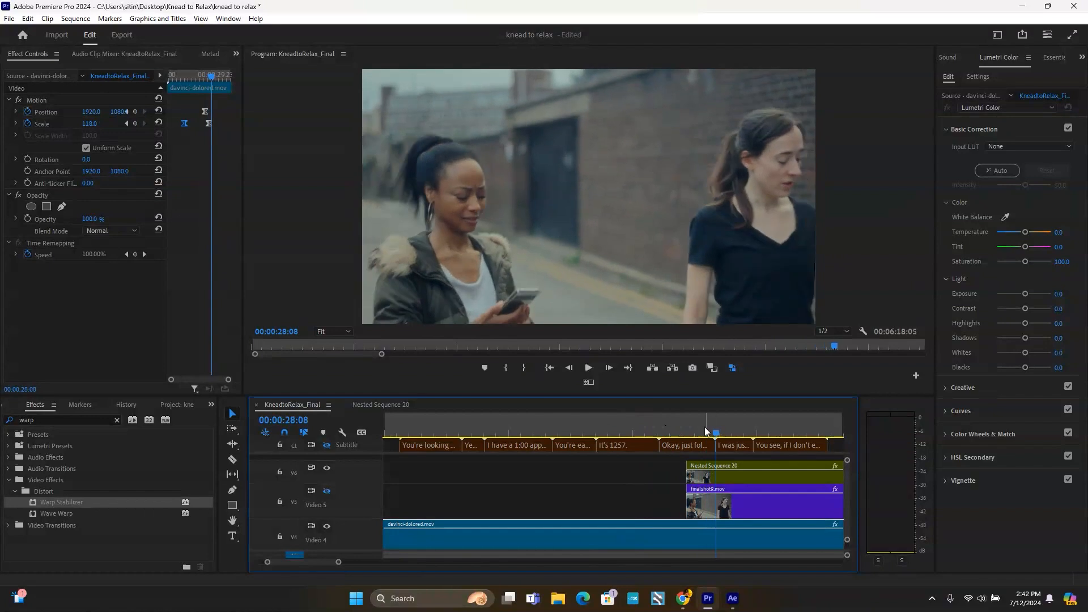
left_click_drag(590, 424, 750, 438)
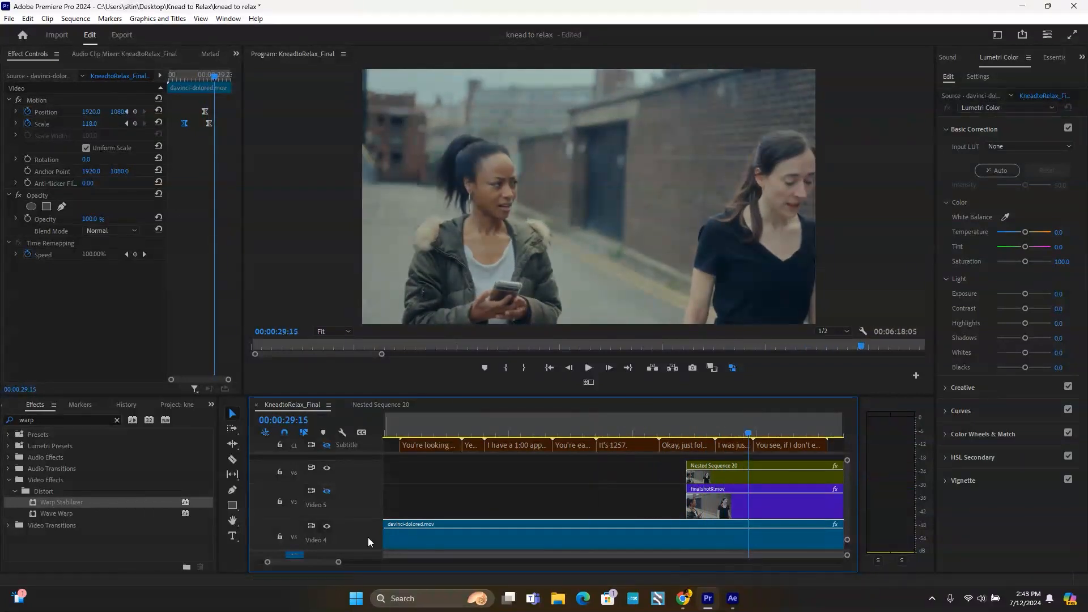
left_click_drag(339, 564, 379, 564)
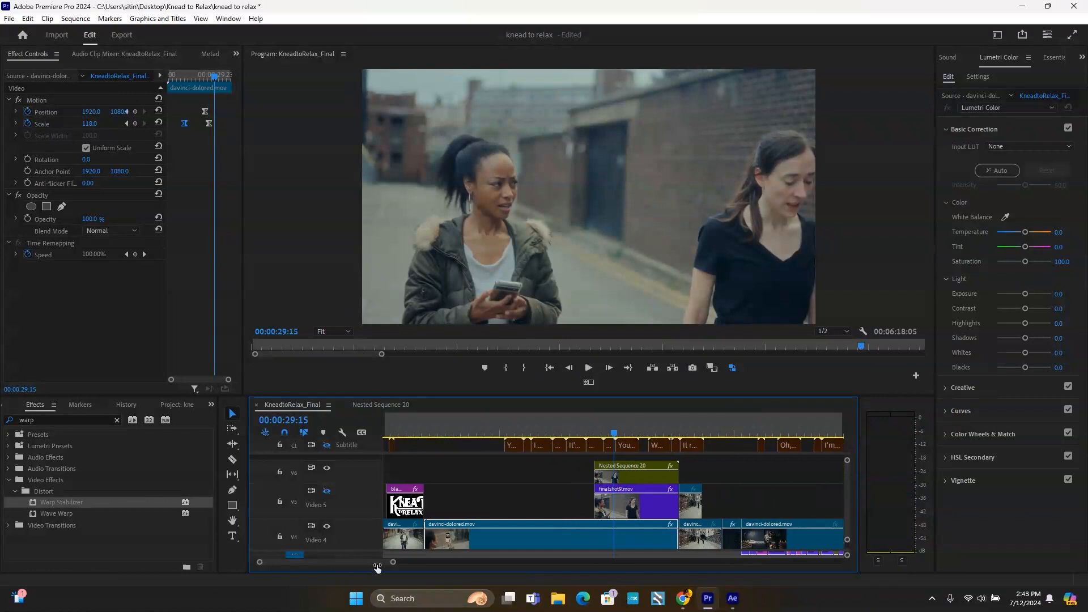
key("space")
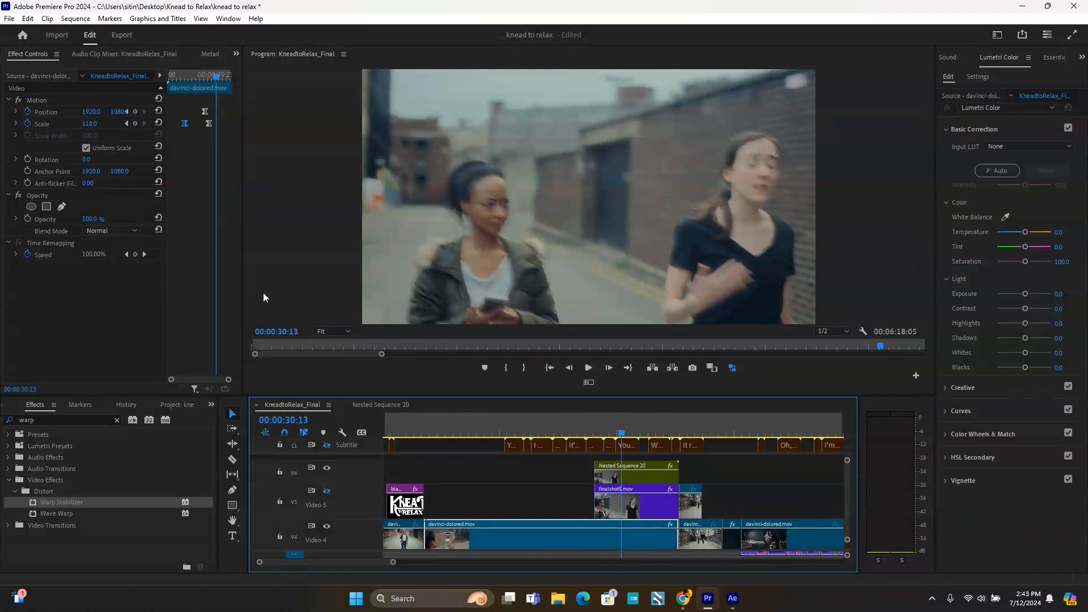
left_click_drag(621, 435, 639, 435)
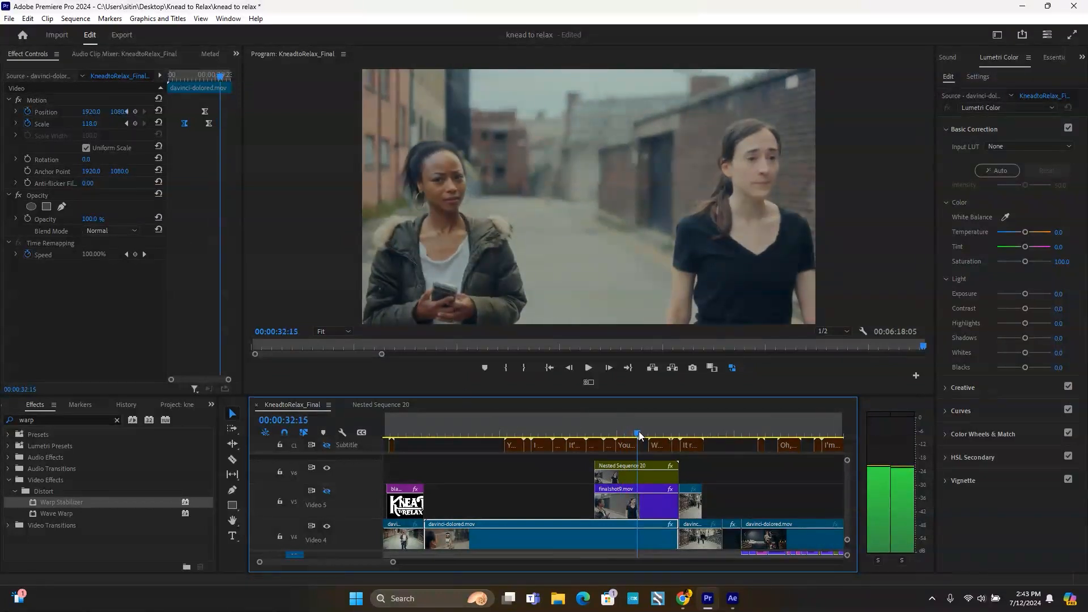
key("space")
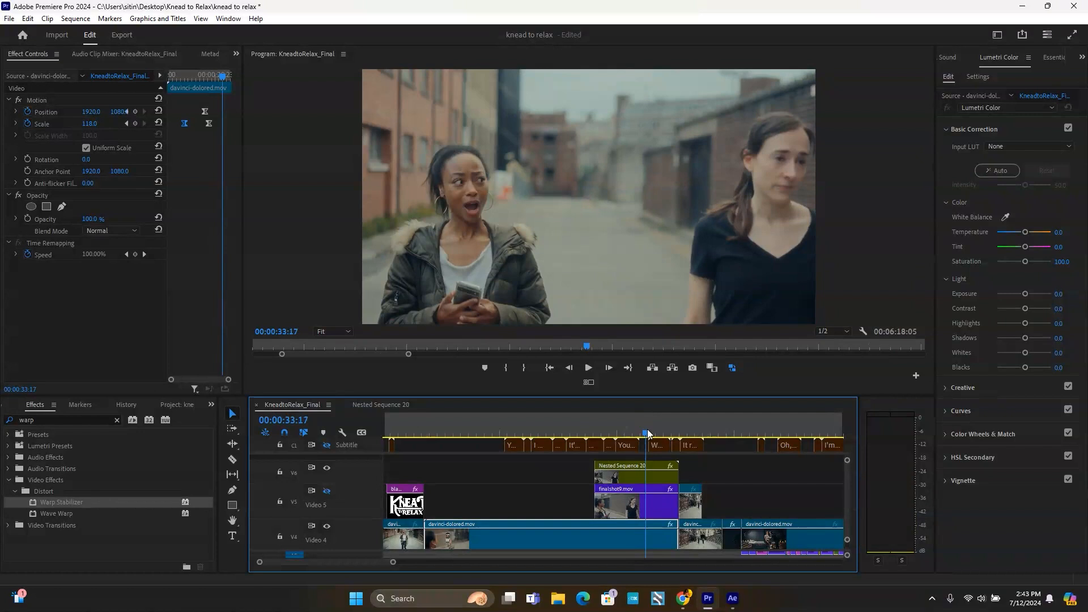
Check the layers inside Nested Sequence 20, return to the KneadtoRelax_Final sequence, and play the rest of the nested shot.
left_click(374, 407)
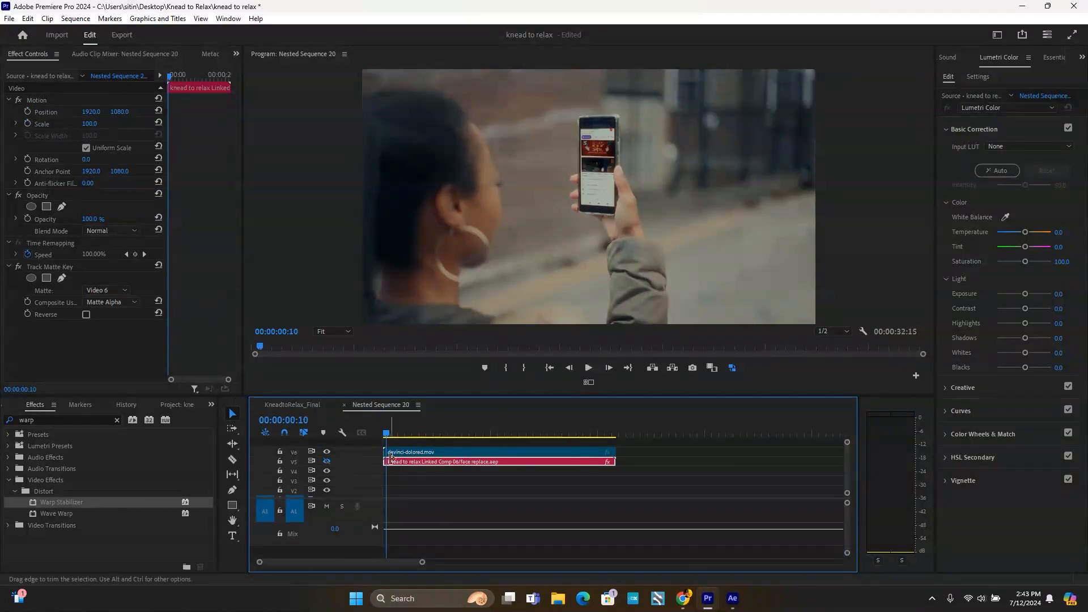
left_click(294, 405)
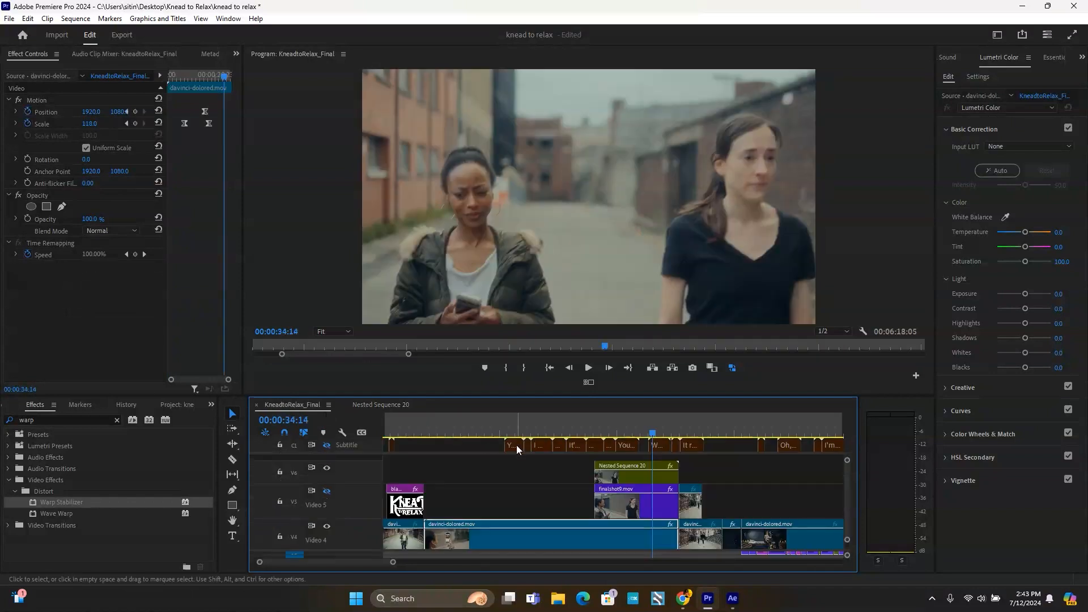
key("space")
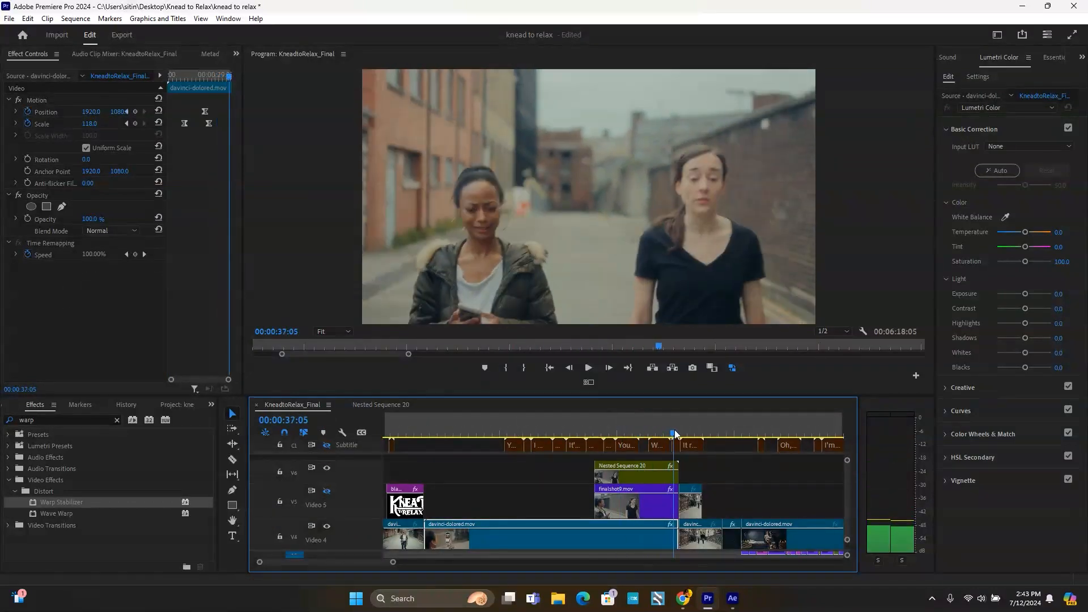
mouse_move(674, 429)
left_mouse_down()
mouse_move(607, 429)
mouse_move(671, 427)
left_mouse_up()
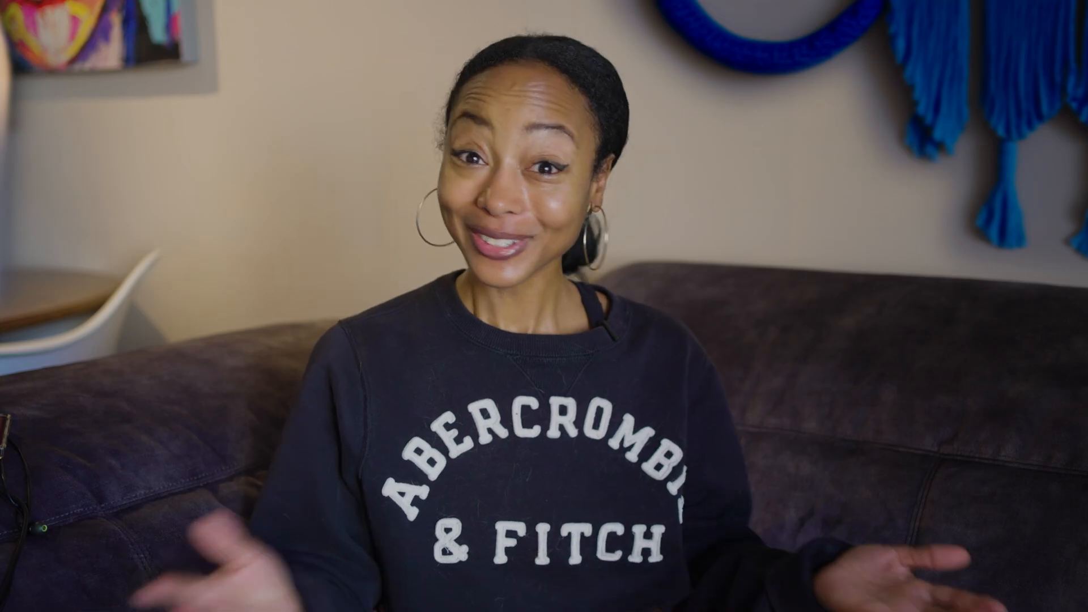